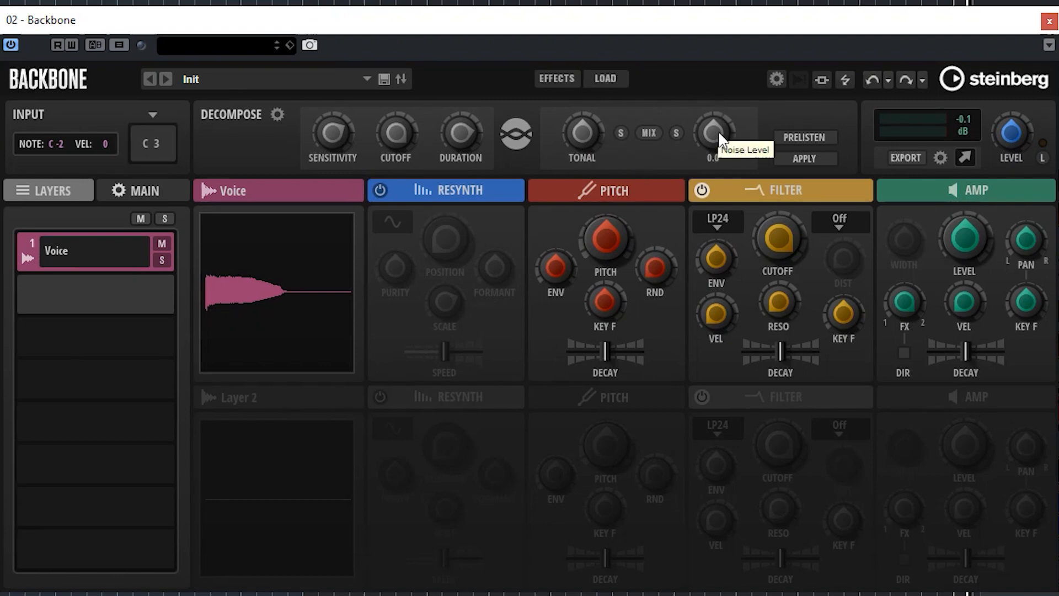
# Turn on Prelisten for the Decompose section and audition the tonal and noise parts of the voice in solo
pyautogui.click(802, 141)
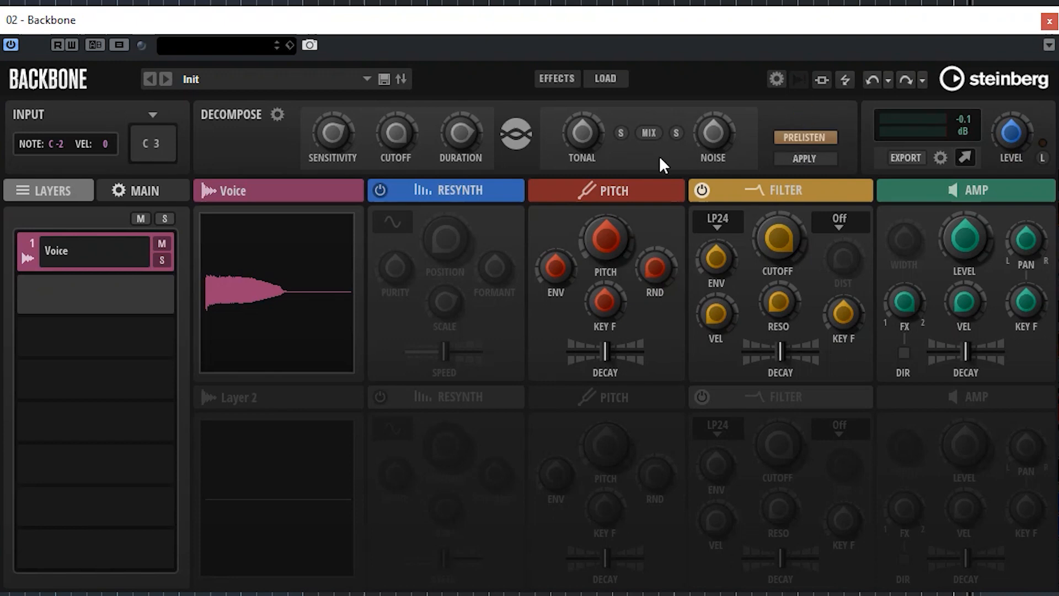
pyautogui.click(617, 132)
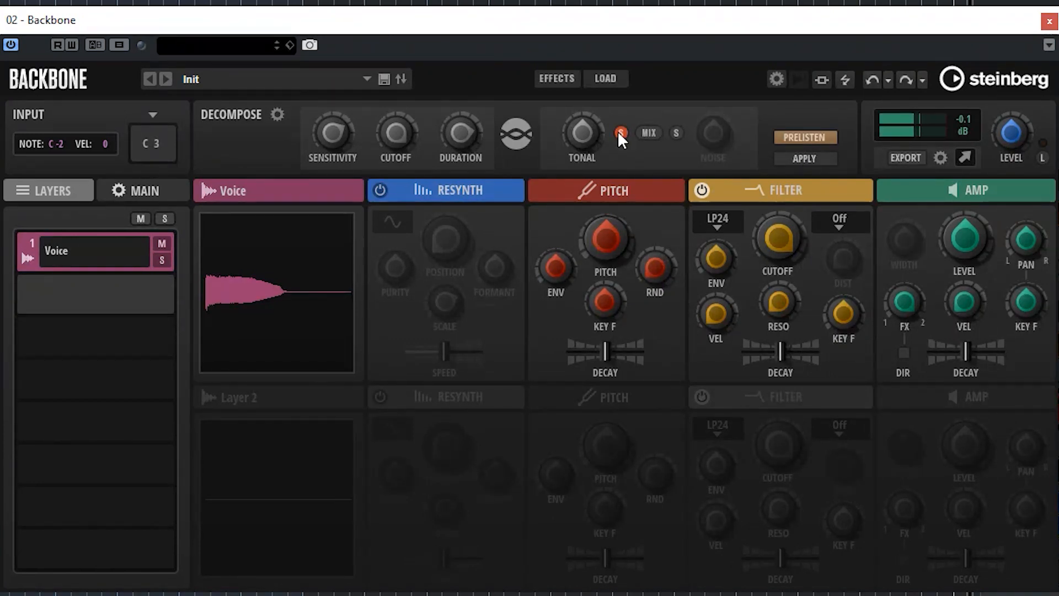
pyautogui.click(679, 132)
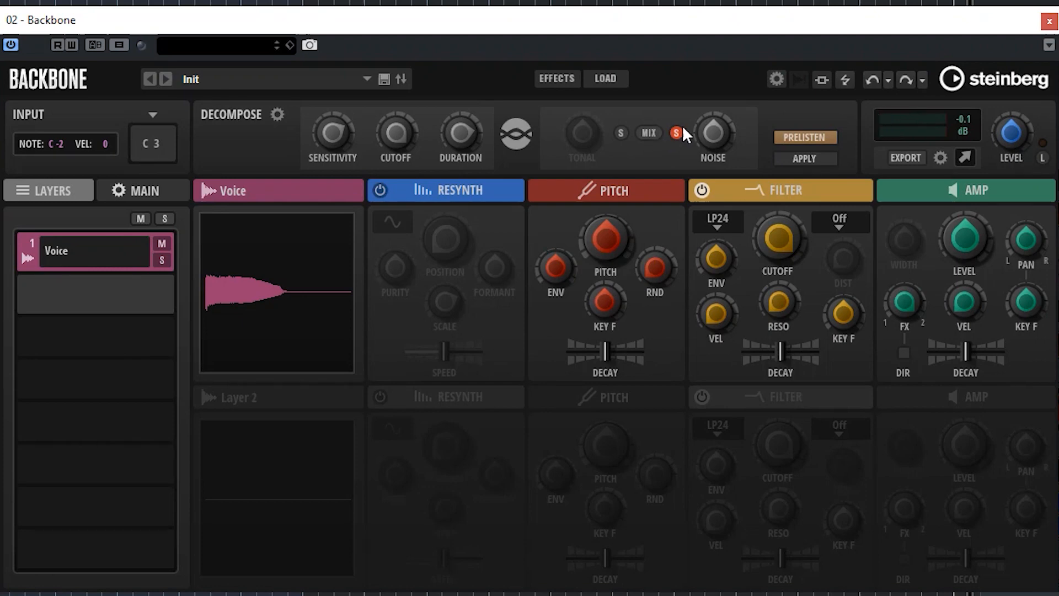
# Set the Decompose sensitivity to -12.0 and compare the soloed tonal and noise parts
pyautogui.click(621, 131)
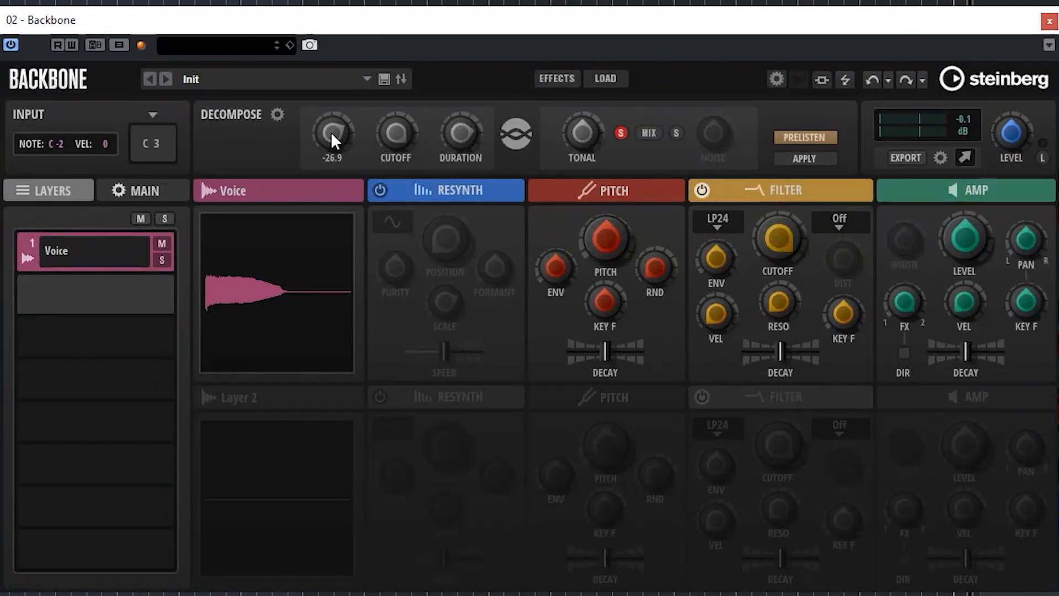
pyautogui.moveTo(332, 133); pyautogui.dragTo(341, 127)
pyautogui.moveTo(332, 136); pyautogui.dragTo(339, 130)
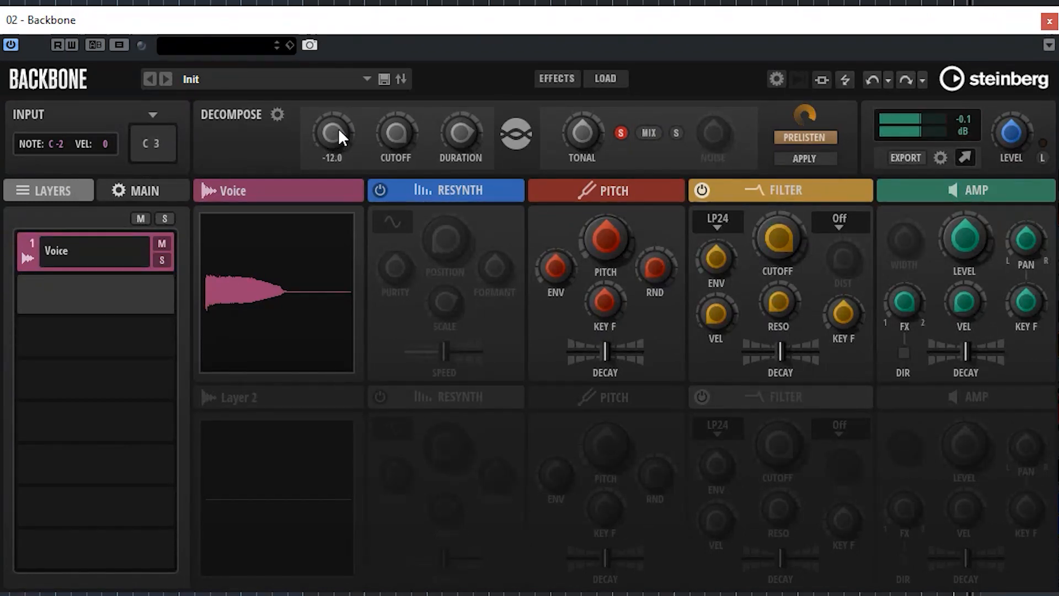
pyautogui.click(676, 133)
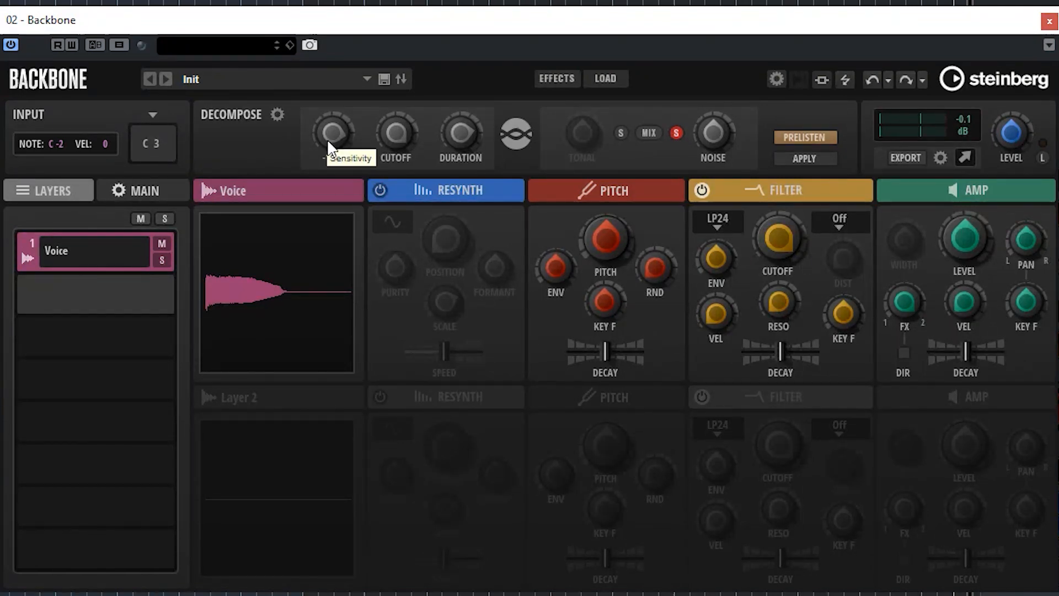
pyautogui.click(673, 133)
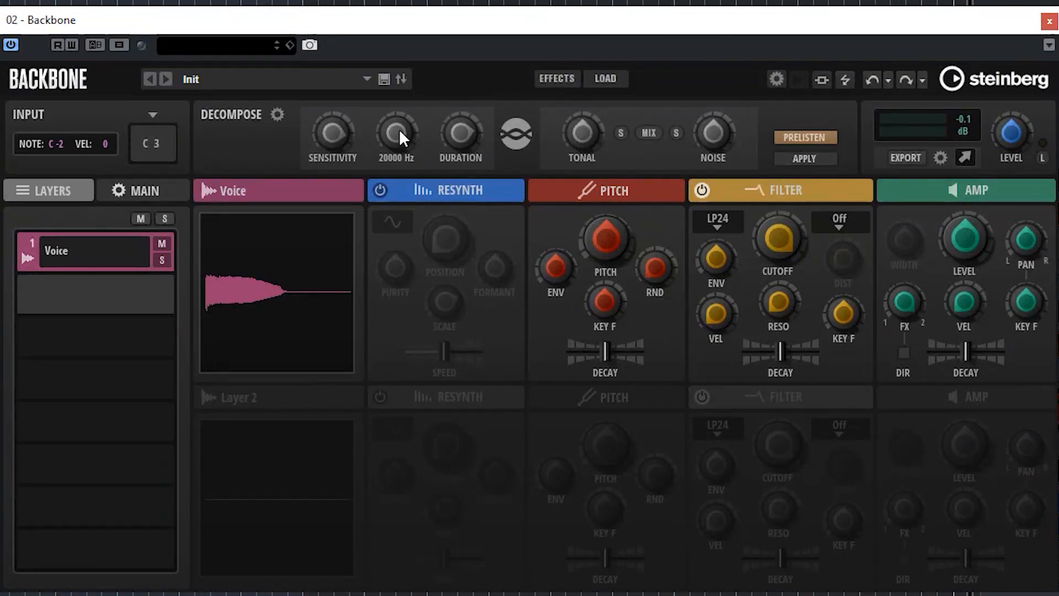
# Try a different Decompose cutoff while comparing the soloed tonal and noise parts
pyautogui.click(621, 133)
pyautogui.moveTo(398, 134); pyautogui.dragTo(379, 188)
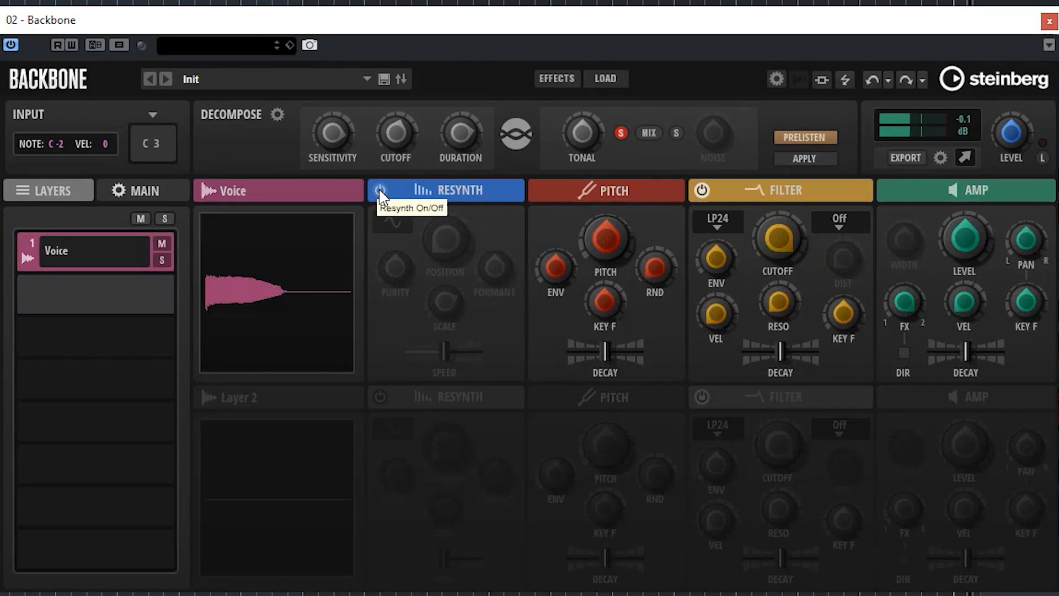
pyautogui.click(675, 133)
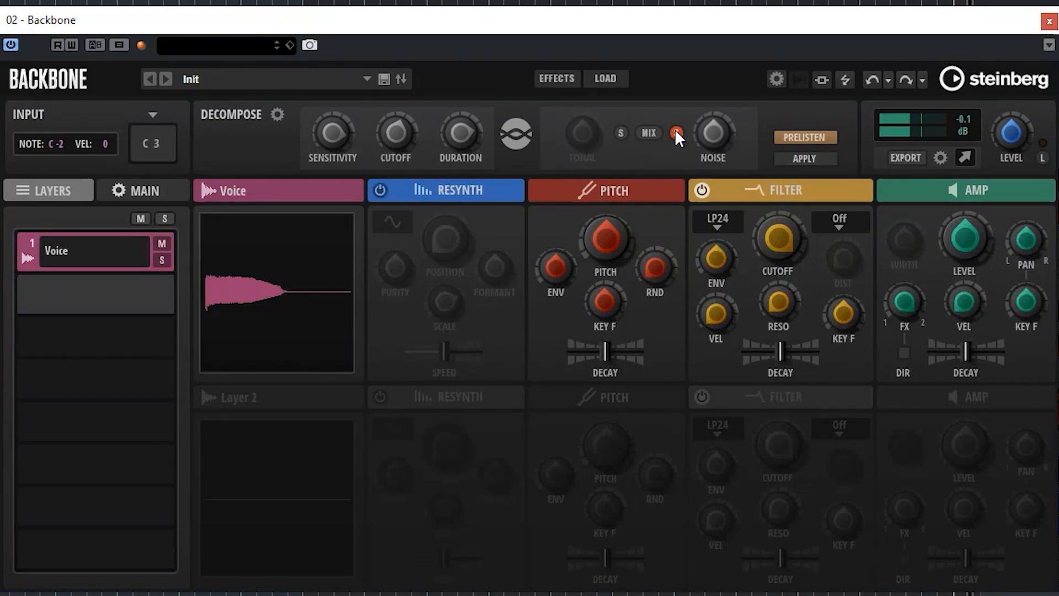
pyautogui.click(674, 132)
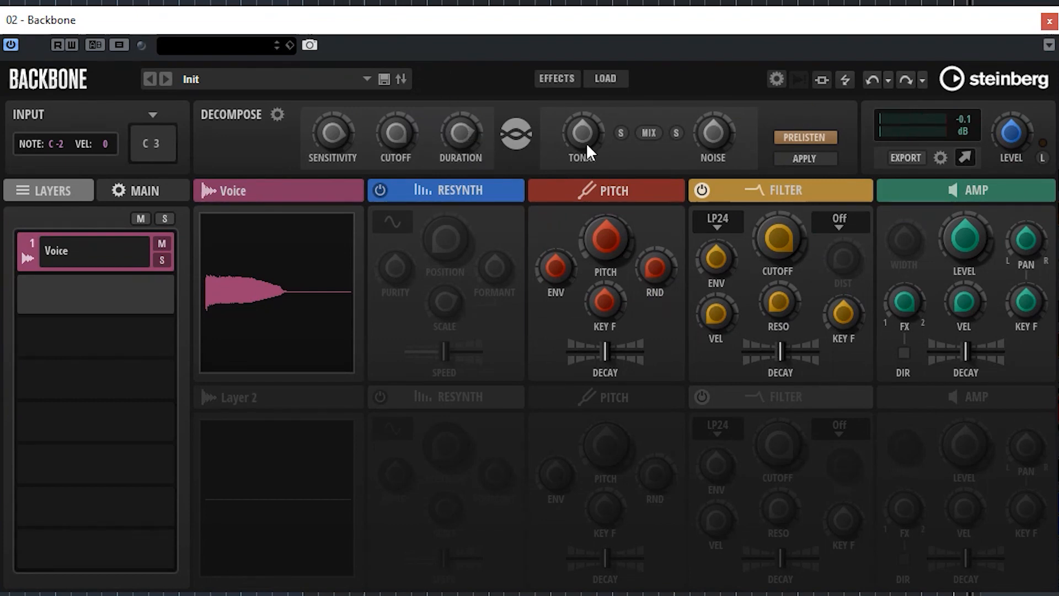
# Try a Decompose duration of 2.5 while comparing the soloed tonal and noise parts
pyautogui.click(622, 131)
pyautogui.moveTo(459, 135); pyautogui.dragTo(447, 232)
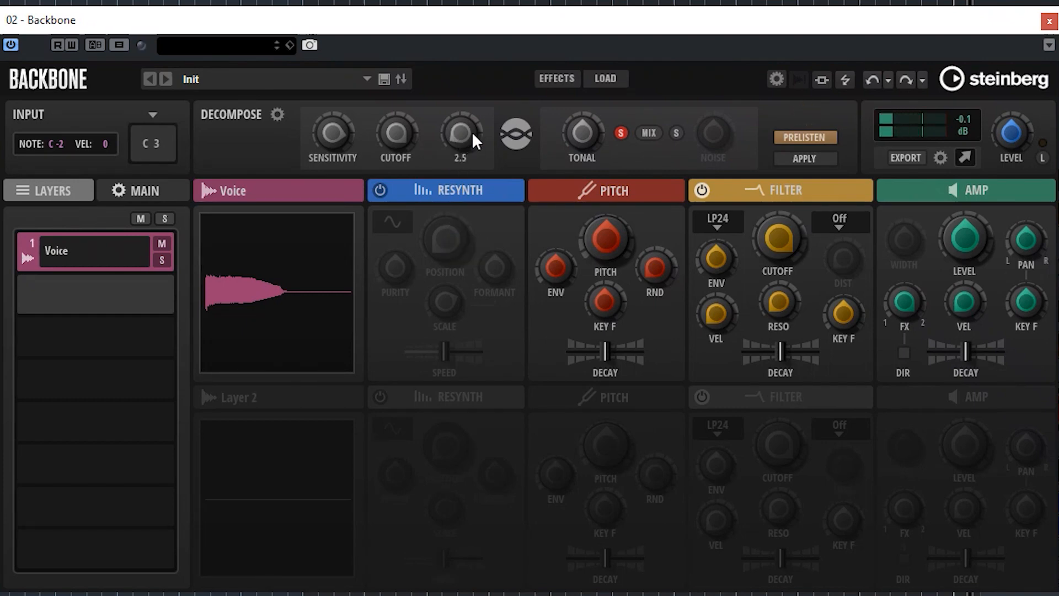
pyautogui.click(672, 132)
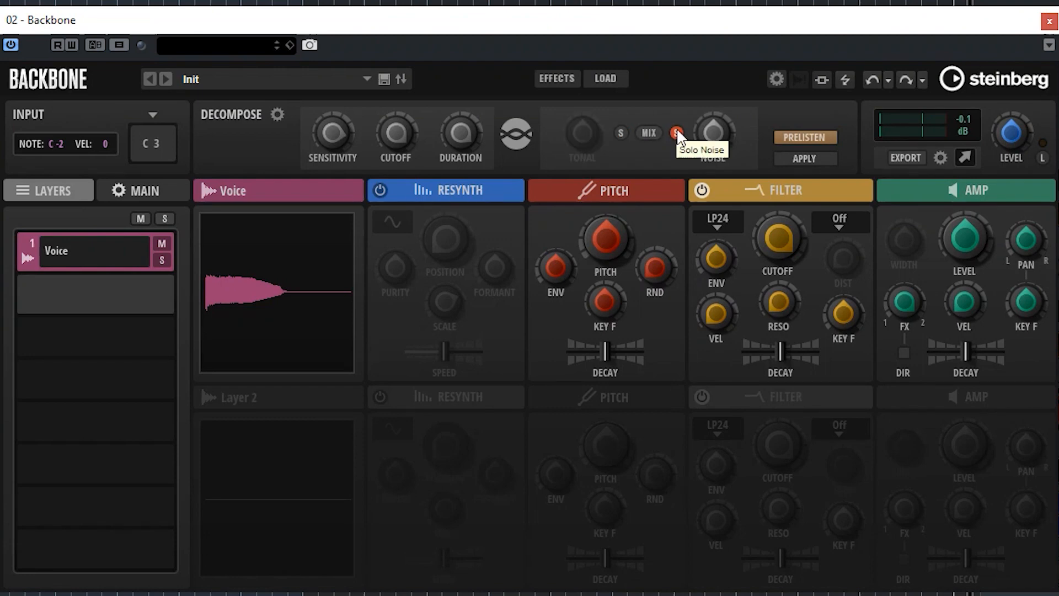
# Bring the Decompose duration back up and apply the decomposition to split the voice into tonal and noise layers
pyautogui.click(676, 133)
pyautogui.moveTo(472, 128); pyautogui.dragTo(455, 166)
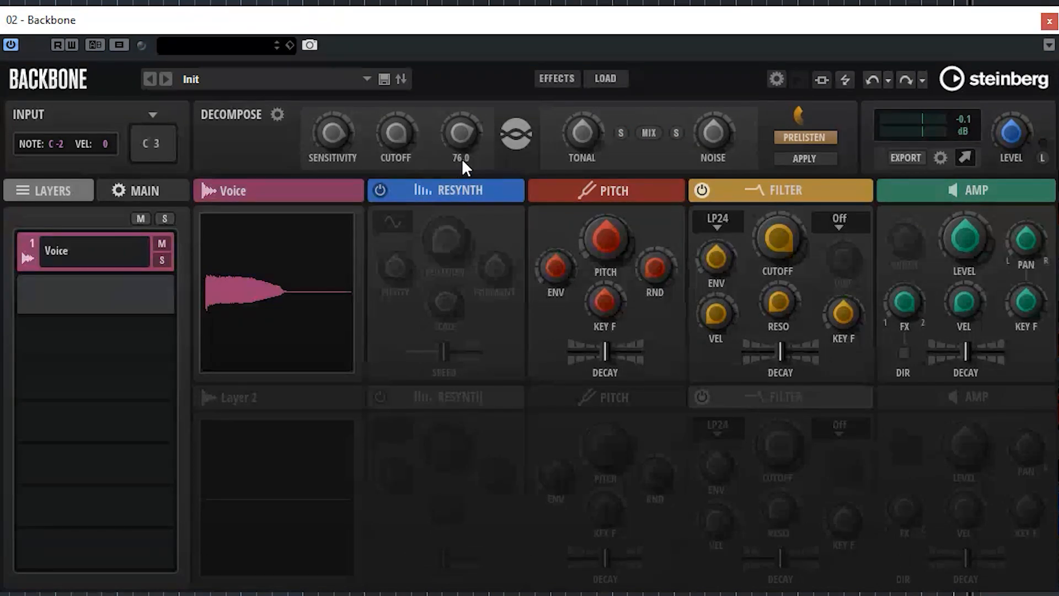
pyautogui.click(815, 158)
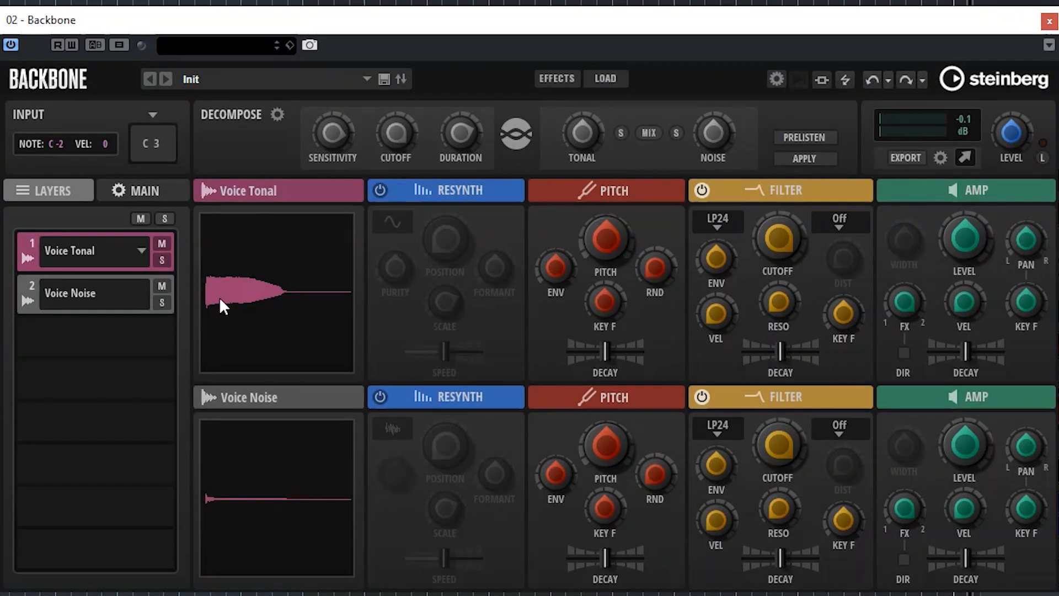
# Audition the Voice Tonal and Voice Noise layers one at a time in solo
pyautogui.click(161, 260)
pyautogui.click(289, 259)
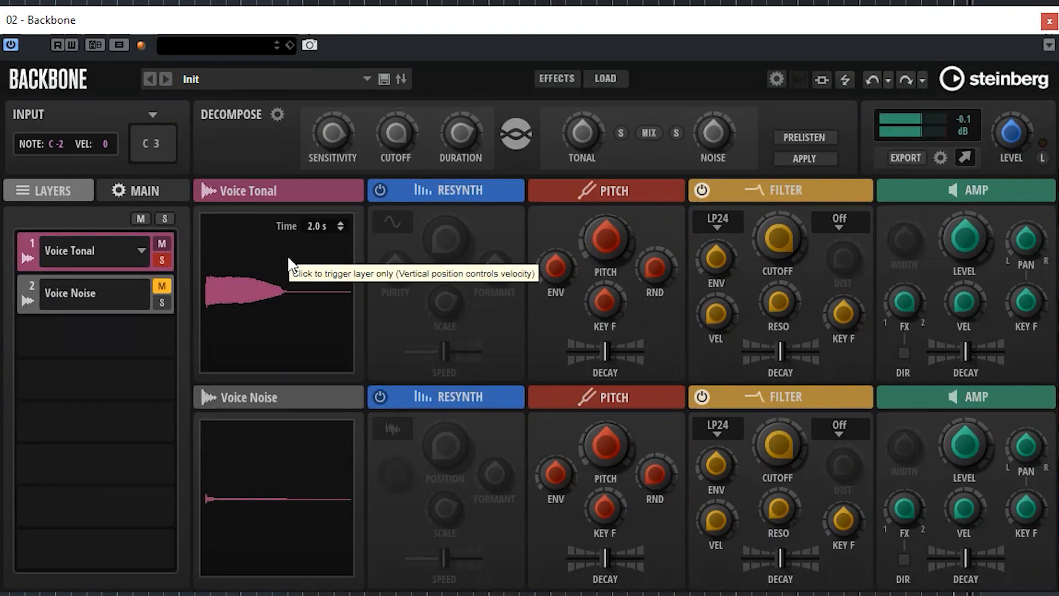
pyautogui.click(163, 262)
pyautogui.click(161, 303)
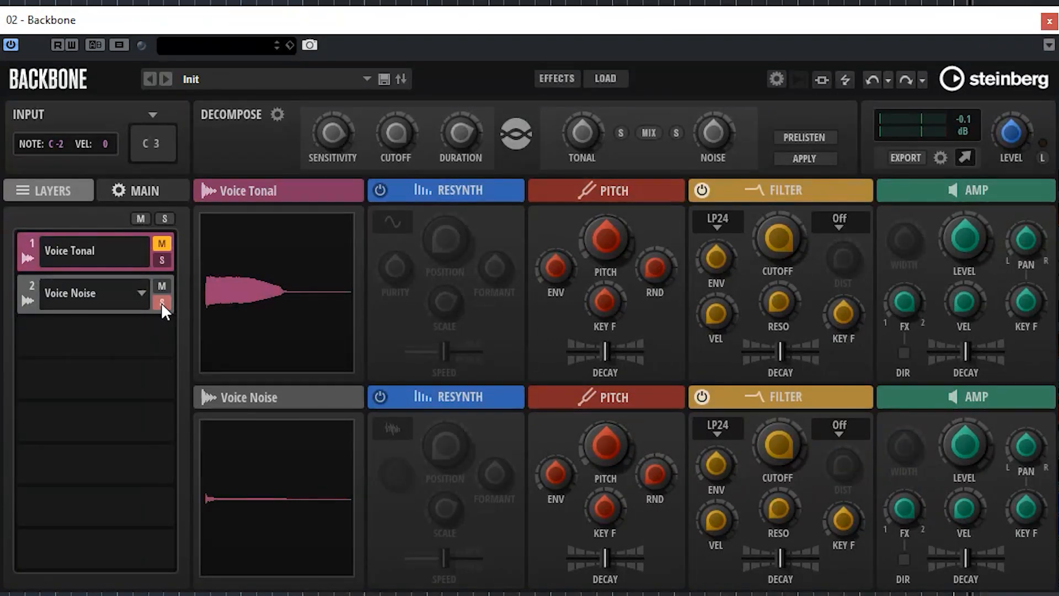
pyautogui.click(161, 303)
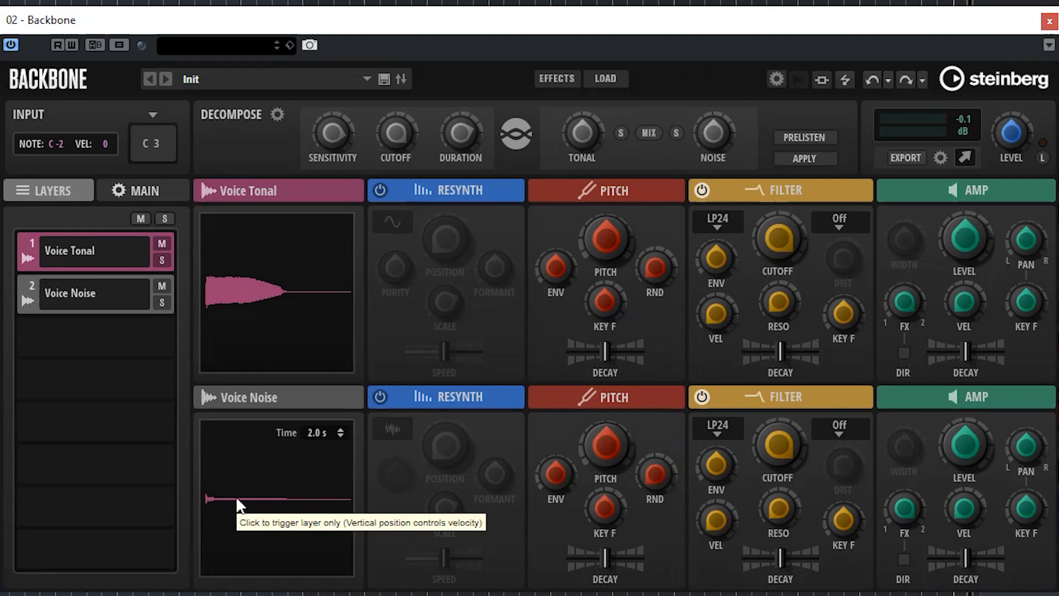
# Raise the high-pass filter on the Voice Noise layer's sample and normalize the sample
pyautogui.click(19, 280)
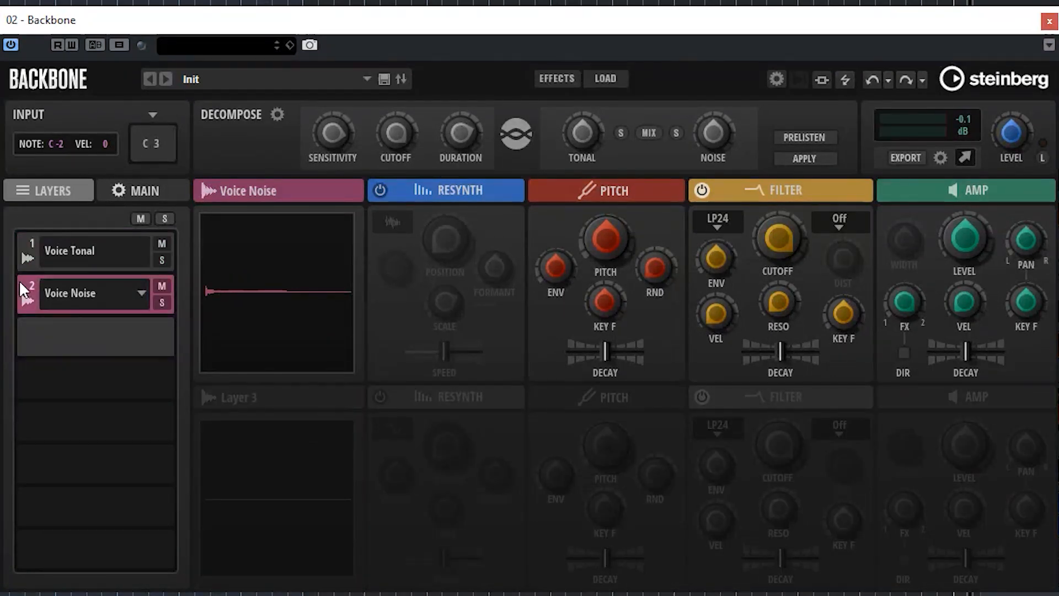
pyautogui.click(251, 193)
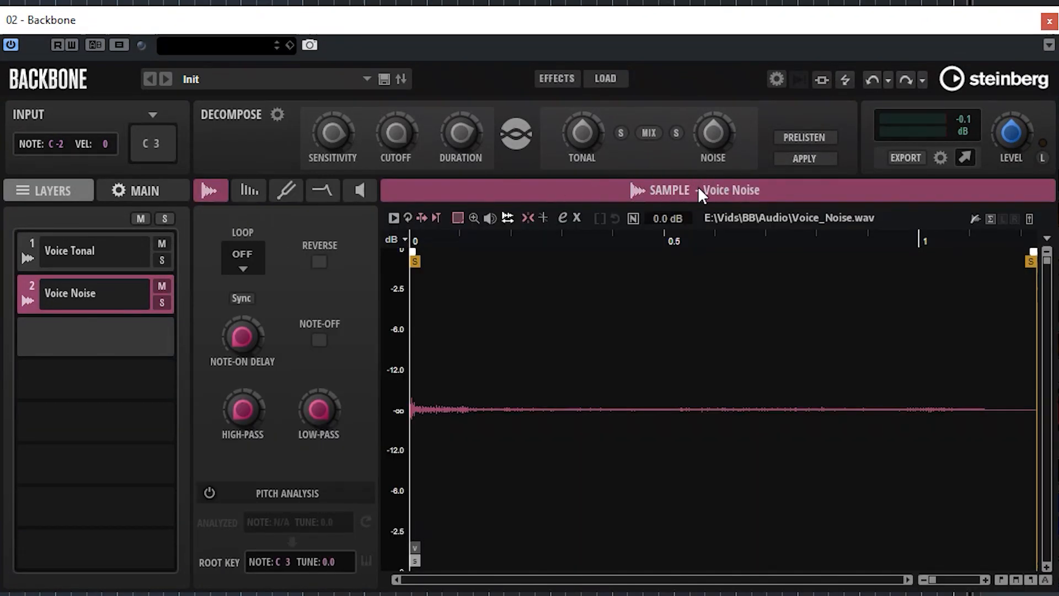
pyautogui.click(163, 302)
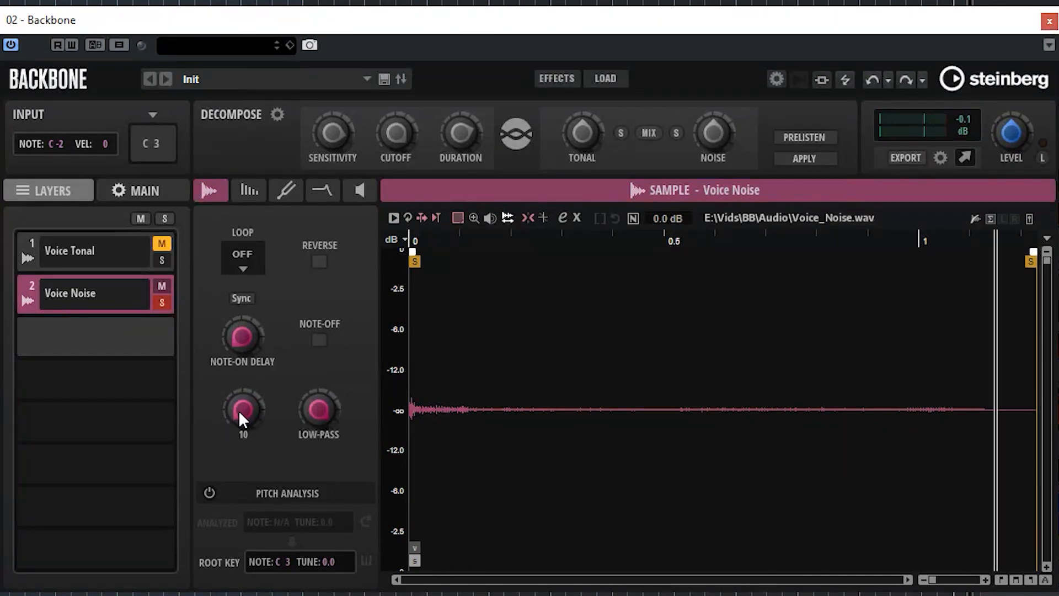
pyautogui.moveTo(240, 405); pyautogui.dragTo(268, 307)
pyautogui.click(633, 219)
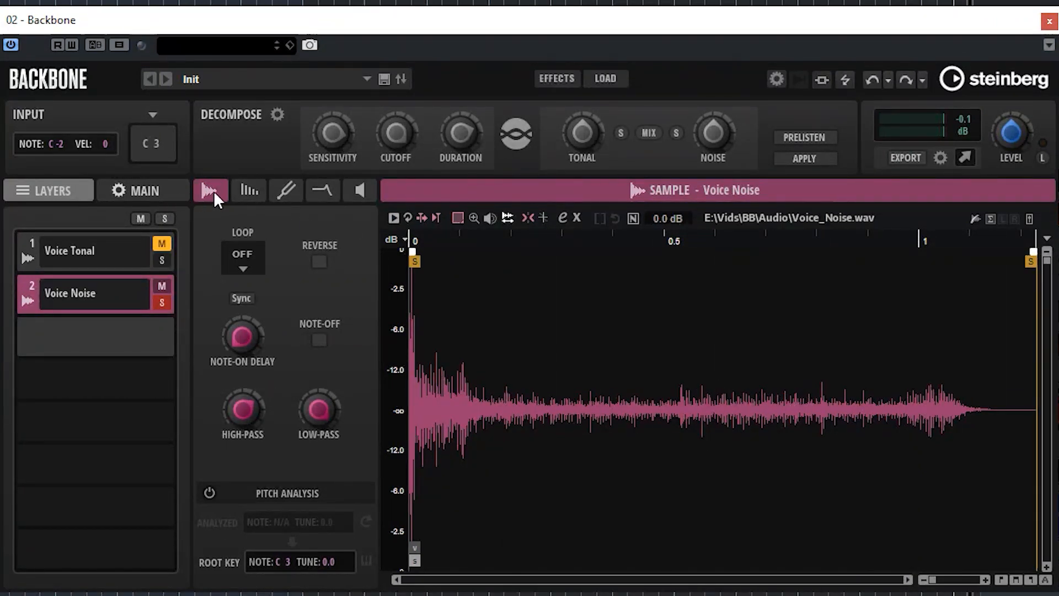
pyautogui.click(162, 302)
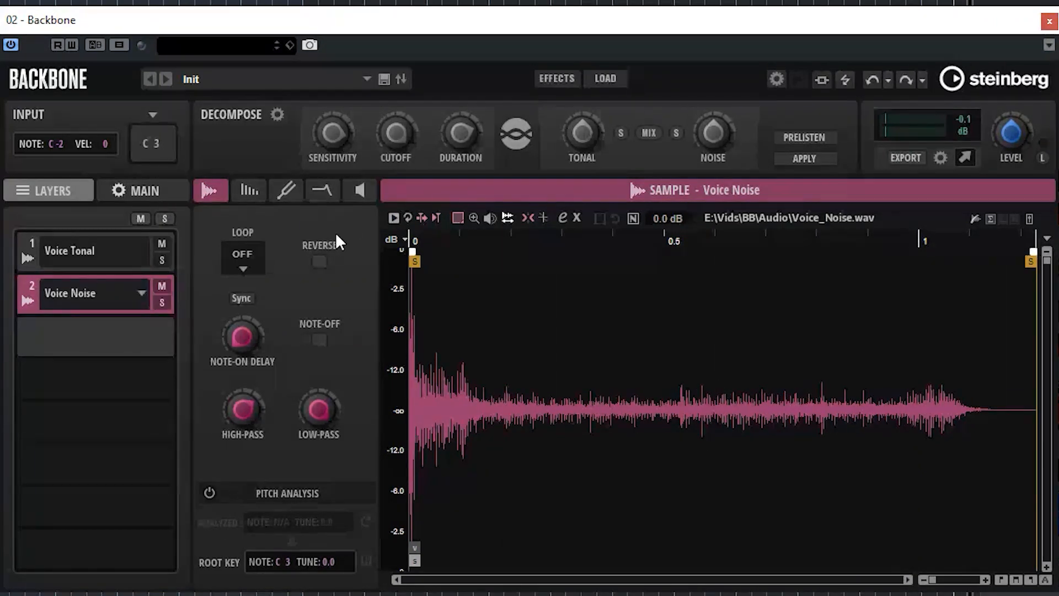
pyautogui.click(568, 186)
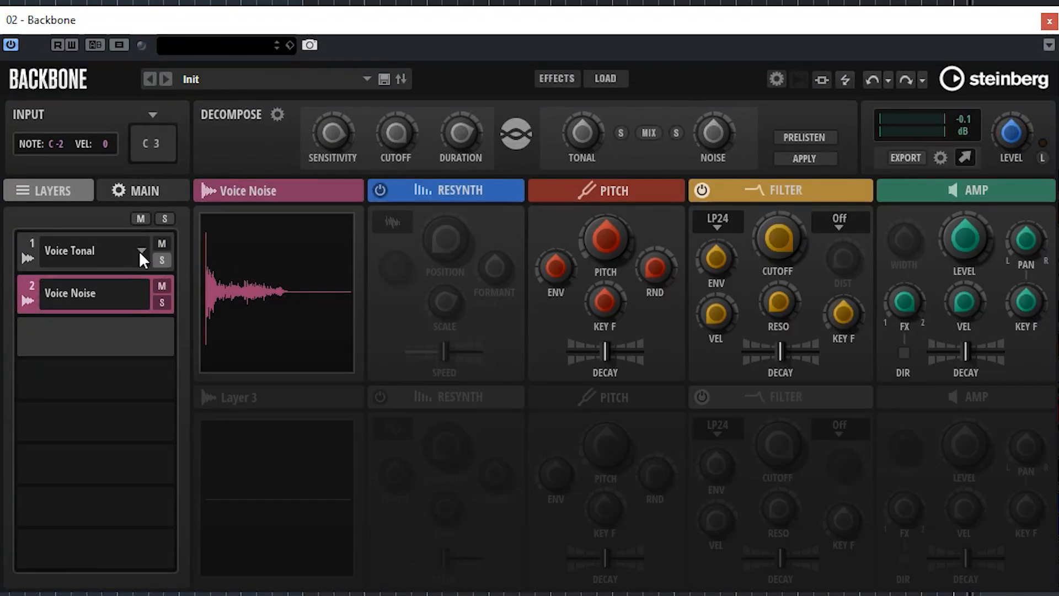
# Run pitch analysis on the Voice Tonal layer's sample and set its root key to G 3
pyautogui.click(24, 236)
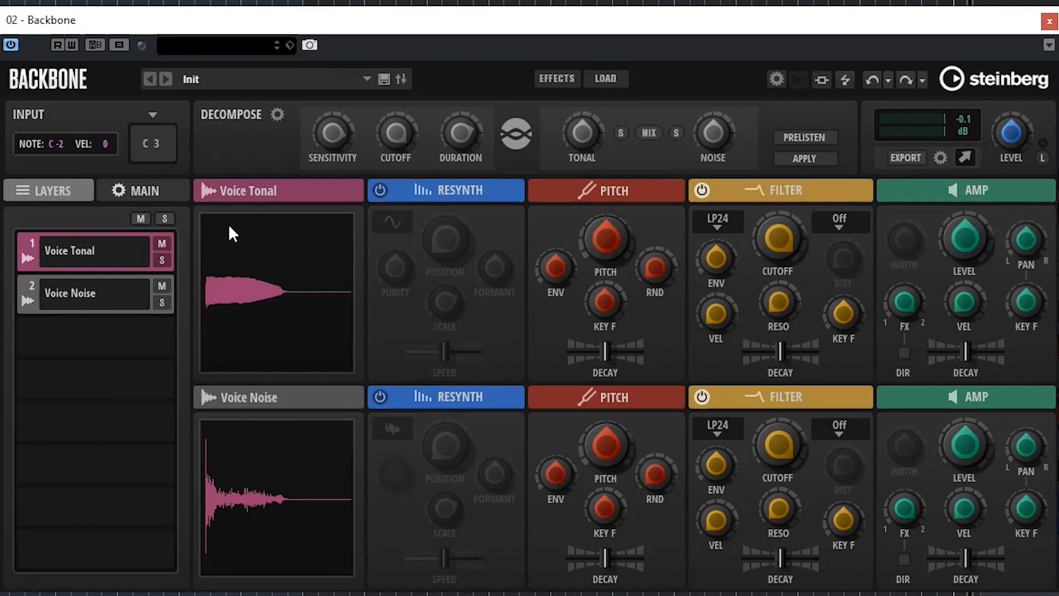
pyautogui.click(274, 188)
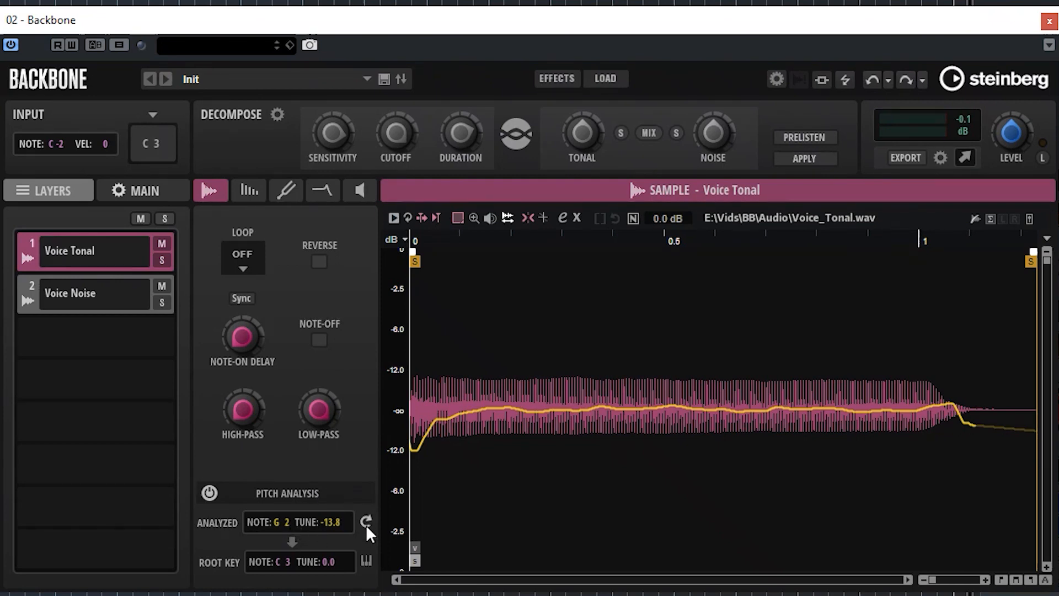
pyautogui.click(217, 494)
pyautogui.click(217, 494)
pyautogui.click(367, 560)
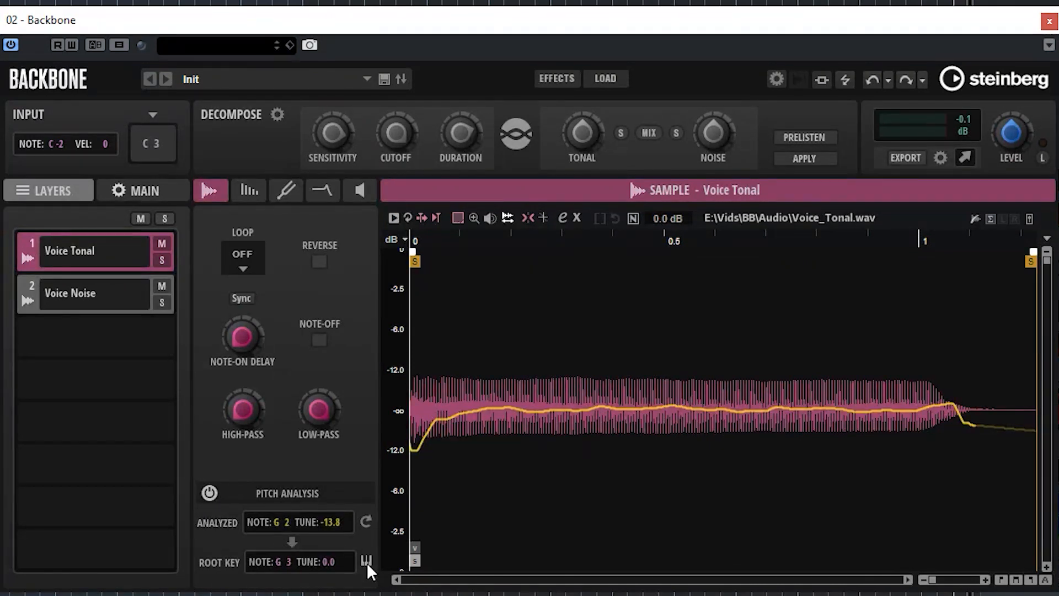
pyautogui.click(366, 561)
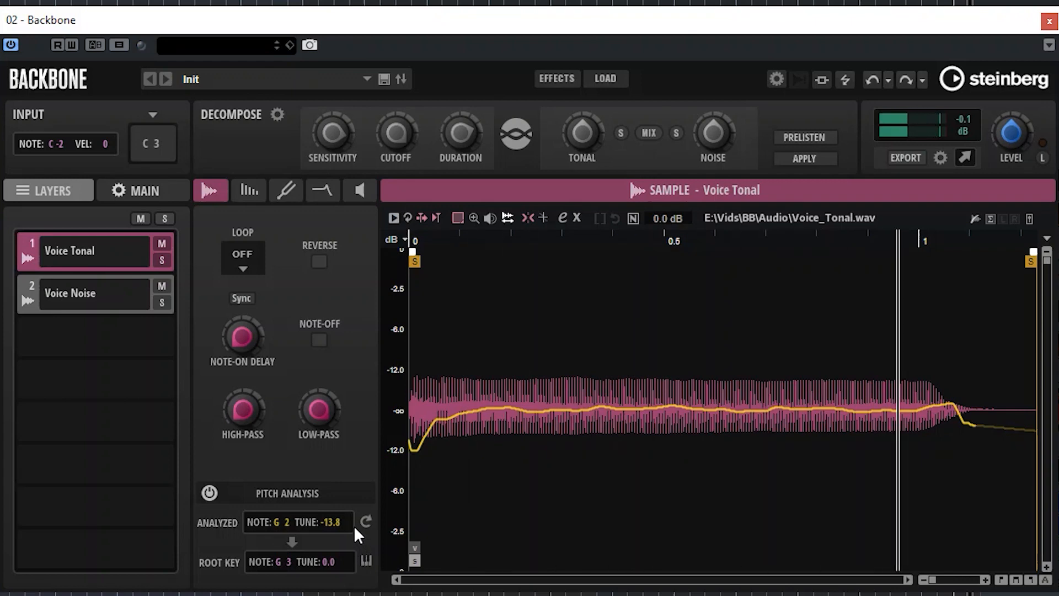
pyautogui.click(523, 190)
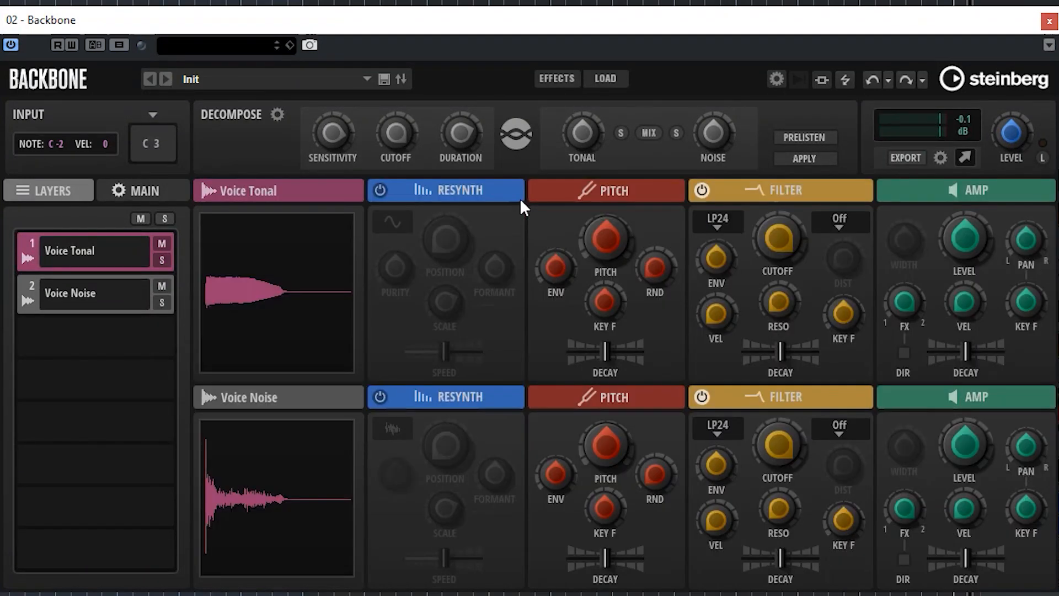
# Enable Resynth on the Voice Tonal layer, solo the layer and raise its resynthesis start position
pyautogui.click(381, 191)
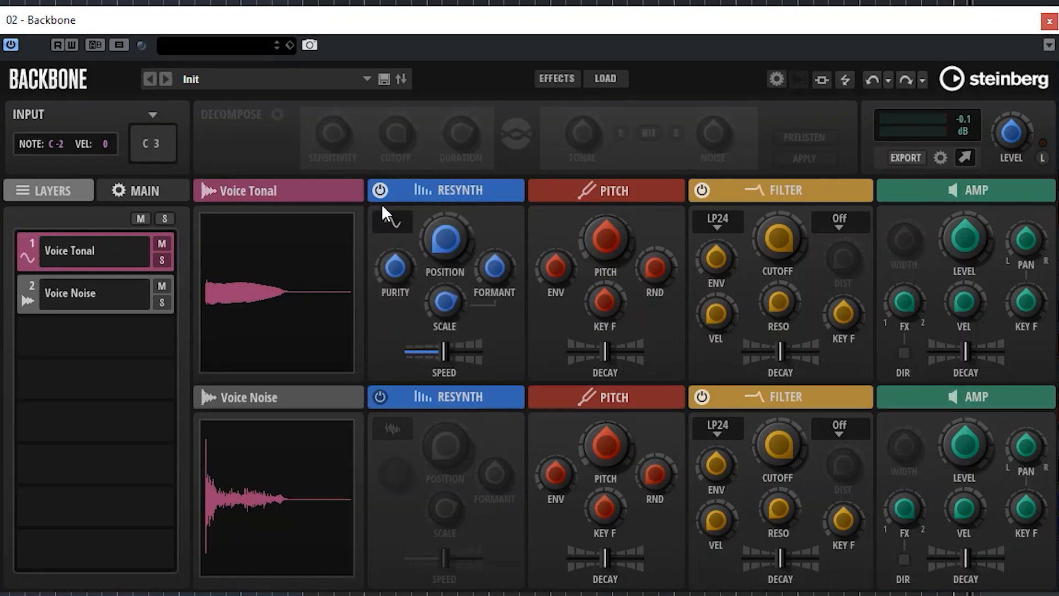
pyautogui.click(160, 261)
pyautogui.moveTo(448, 243); pyautogui.dragTo(452, 191)
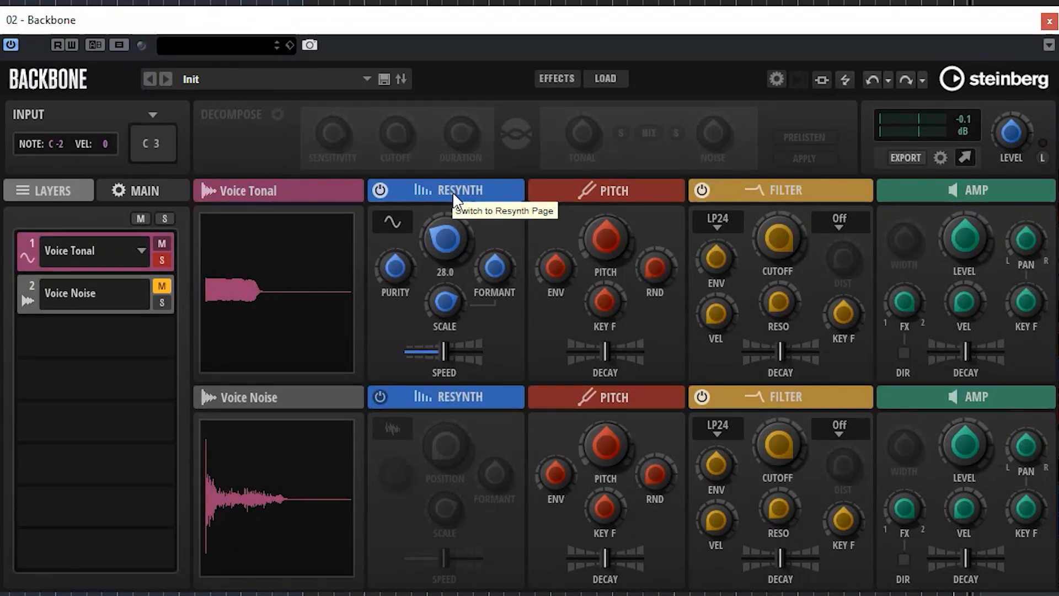
pyautogui.moveTo(452, 191); pyautogui.dragTo(446, 204)
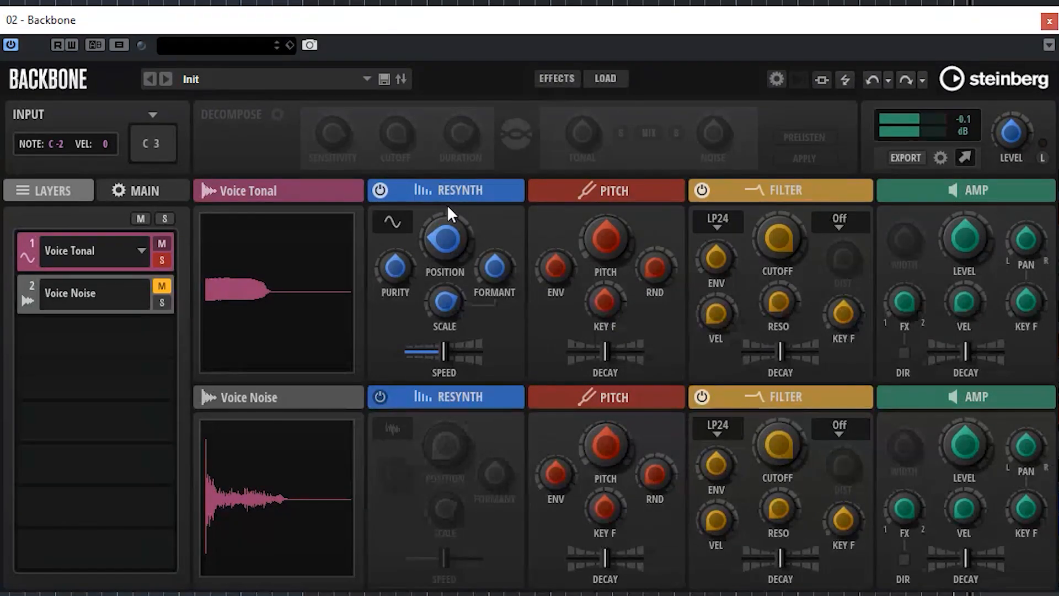
# Shape the Voice Tonal resynthesis by raising the purity, adjusting formant and scale, and slowing the speed
pyautogui.moveTo(396, 274)
pyautogui.mouseDown()
pyautogui.moveTo(402, 250)
pyautogui.moveTo(386, 305)
pyautogui.moveTo(403, 258)
pyautogui.mouseUp()
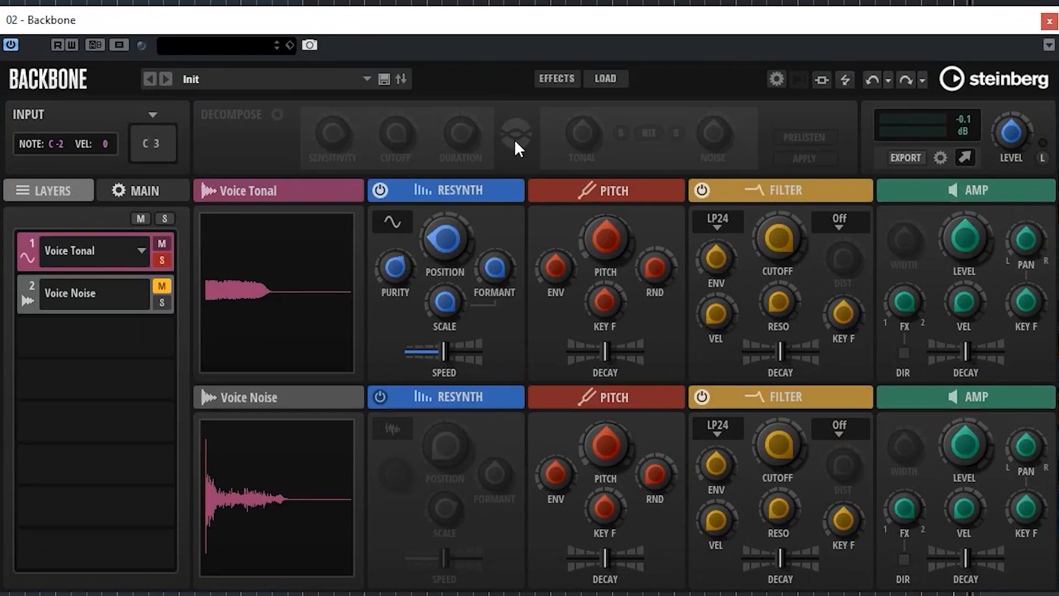
pyautogui.moveTo(487, 272); pyautogui.dragTo(438, 349)
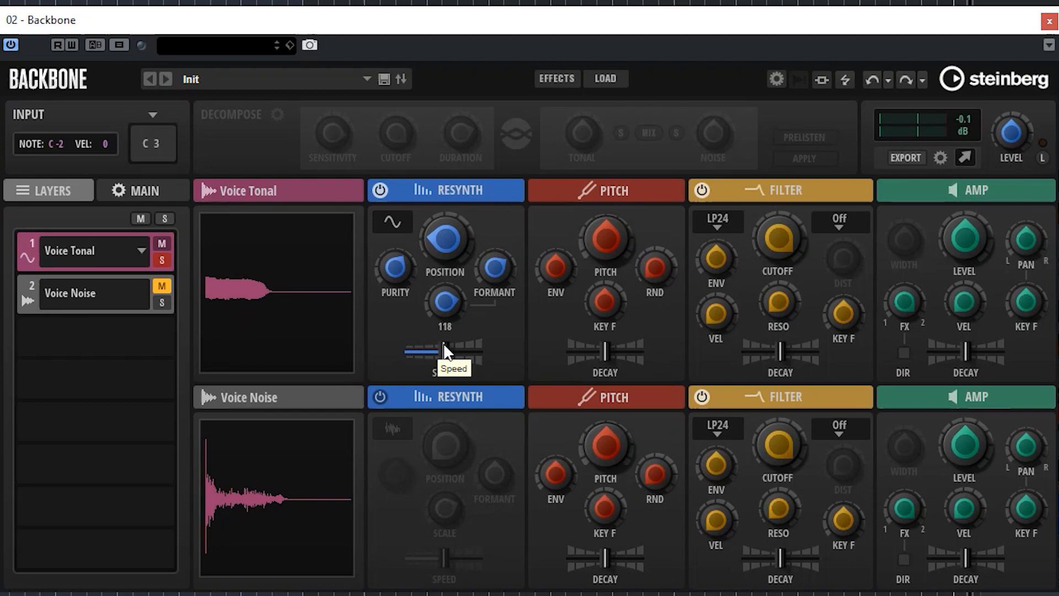
pyautogui.moveTo(446, 353); pyautogui.dragTo(413, 346)
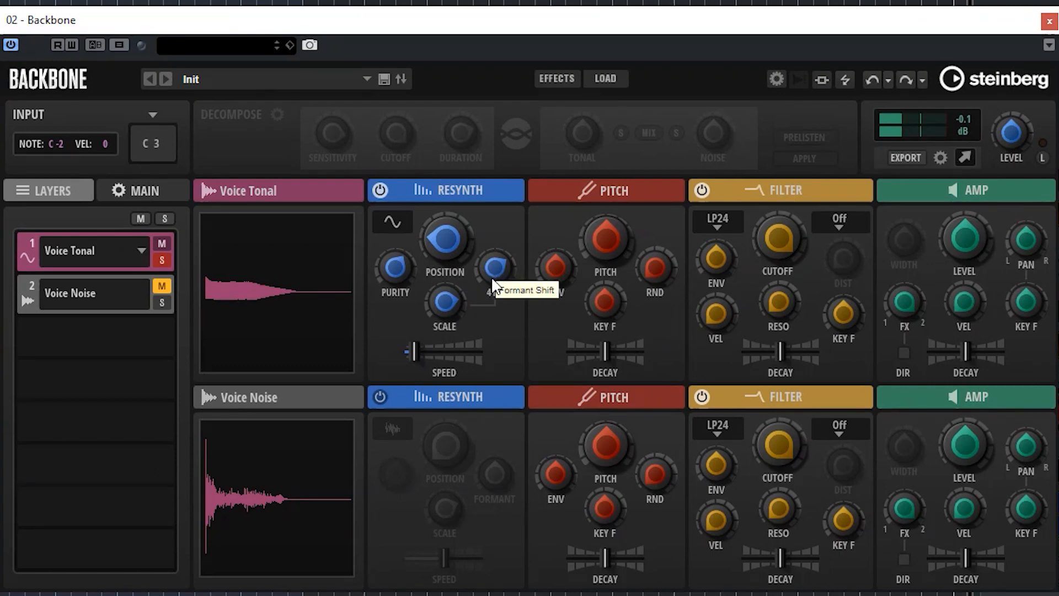
pyautogui.moveTo(495, 273); pyautogui.dragTo(516, 198)
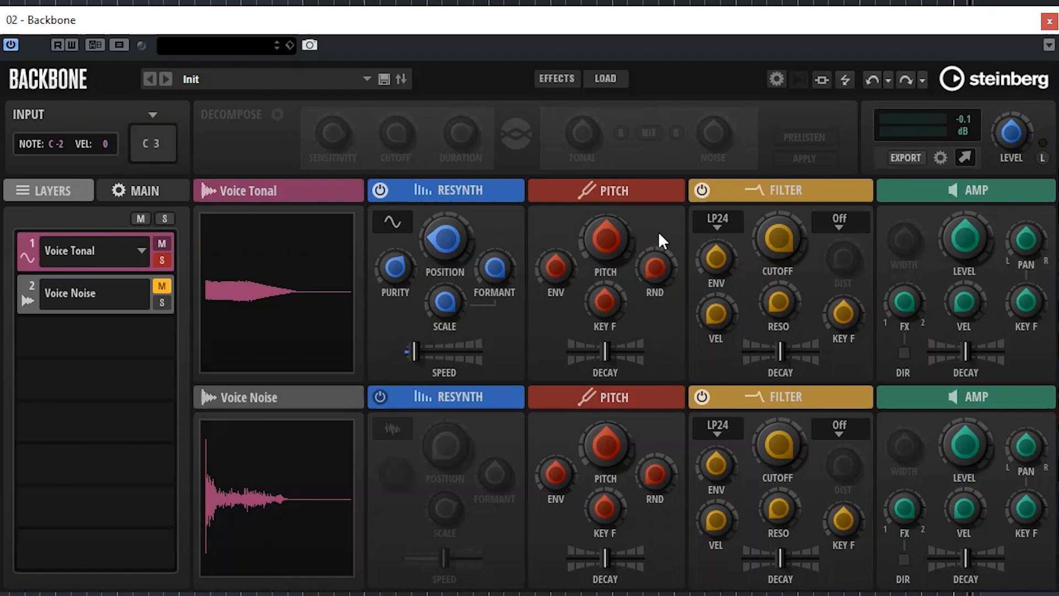
# Lower the Voice Tonal layer's pitch and set its pitch randomization to 2.00
pyautogui.moveTo(605, 237)
pyautogui.moveTo(603, 236)
pyautogui.mouseDown()
pyautogui.moveTo(606, 279)
pyautogui.moveTo(613, 242)
pyautogui.mouseUp()
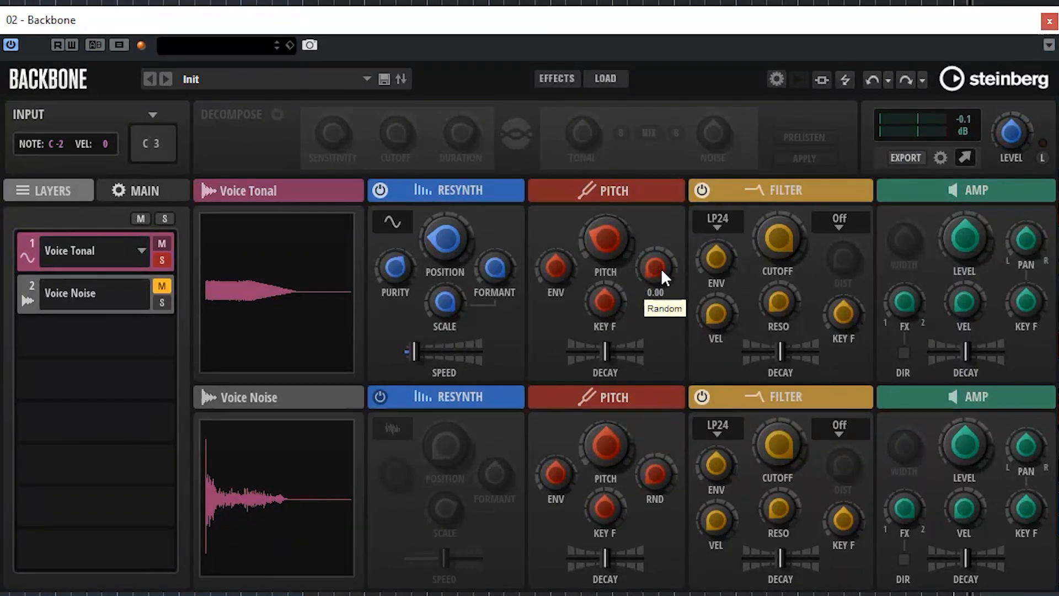
pyautogui.moveTo(656, 274); pyautogui.dragTo(654, 263)
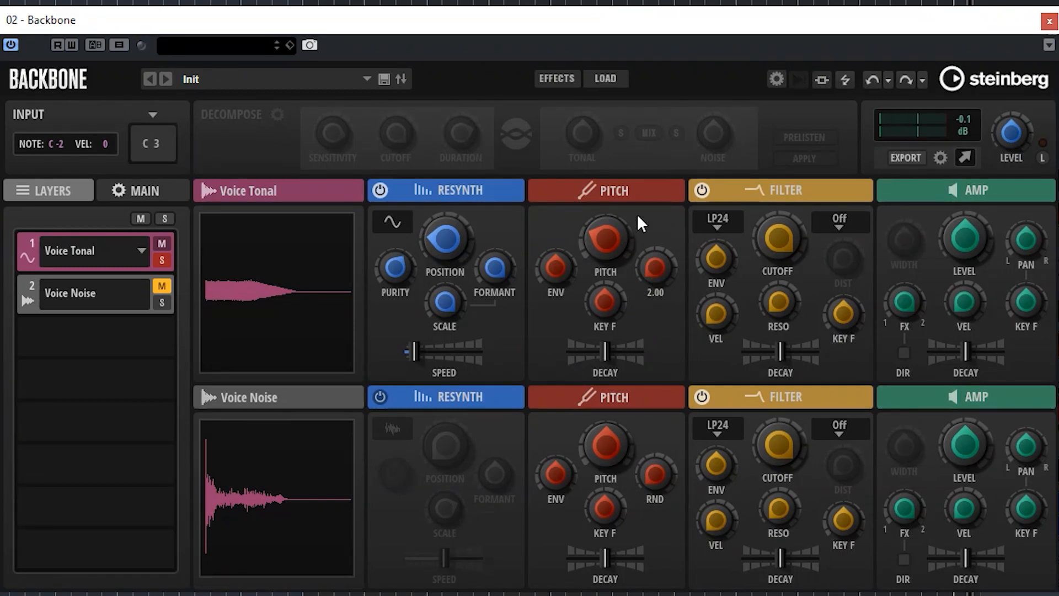
# Reshape the Voice Tonal pitch envelope into a delayed rise, adding a low node at 315 ms, placing the peak 285 ms after it and adjusting the envelope amount
pyautogui.click(621, 184)
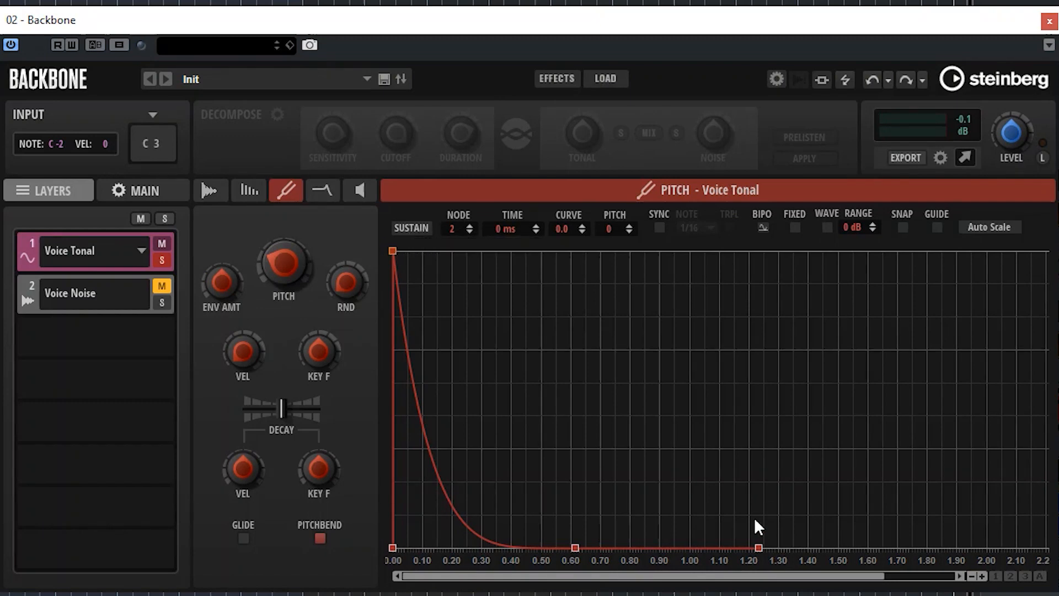
pyautogui.moveTo(220, 278); pyautogui.dragTo(224, 261)
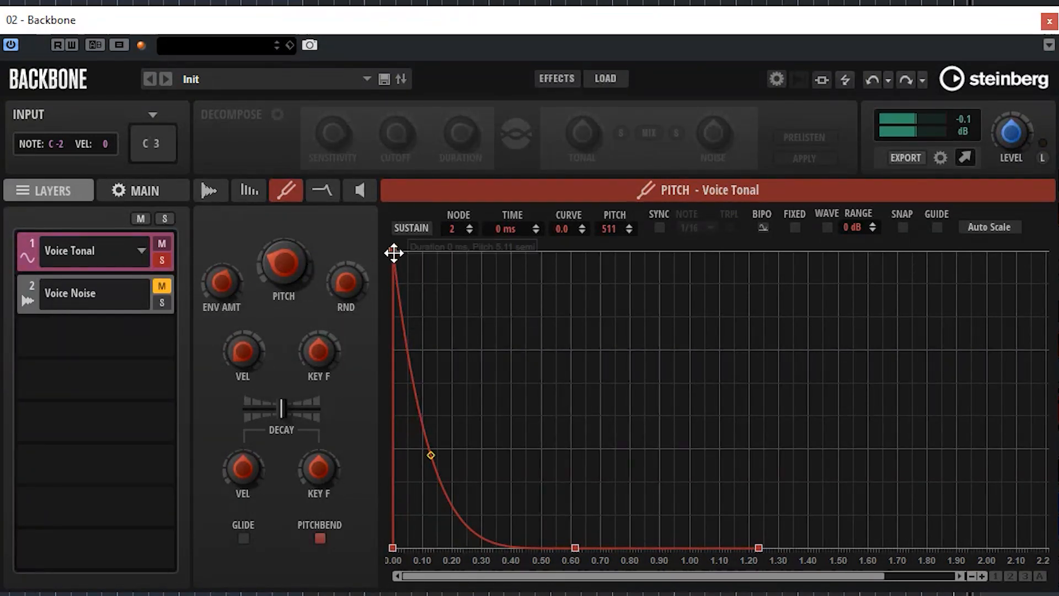
pyautogui.moveTo(392, 252); pyautogui.dragTo(530, 257)
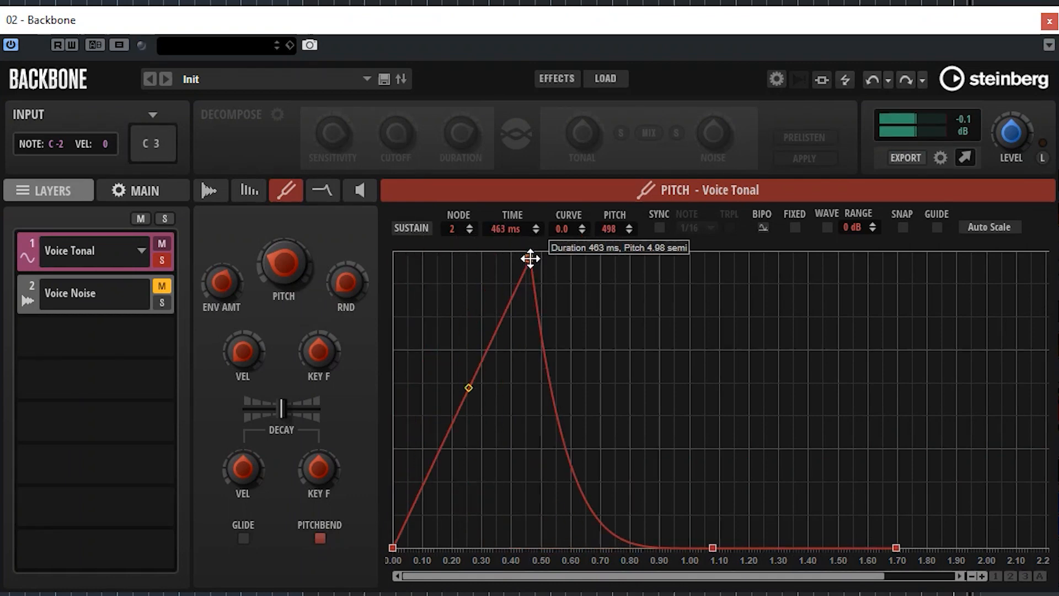
pyautogui.doubleClick(462, 395)
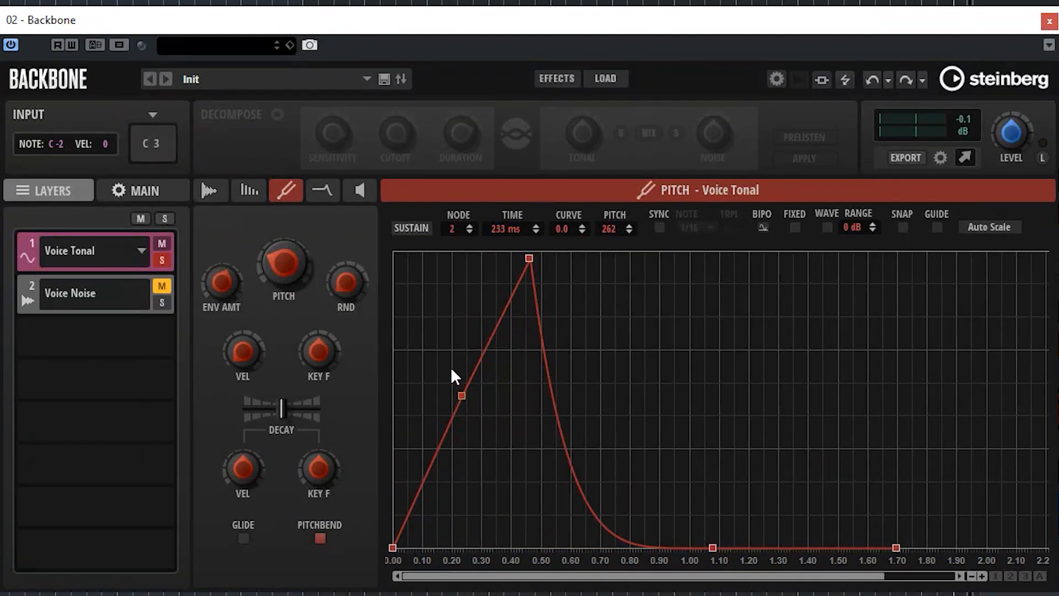
pyautogui.moveTo(458, 402); pyautogui.dragTo(486, 491)
pyautogui.moveTo(228, 287); pyautogui.dragTo(228, 299)
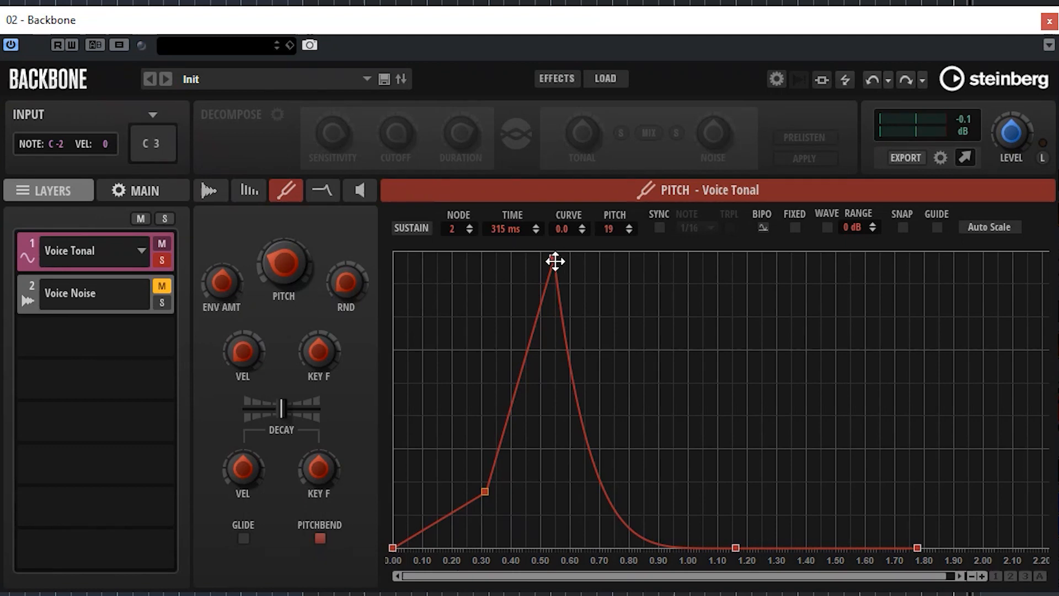
pyautogui.moveTo(558, 256); pyautogui.dragTo(569, 260)
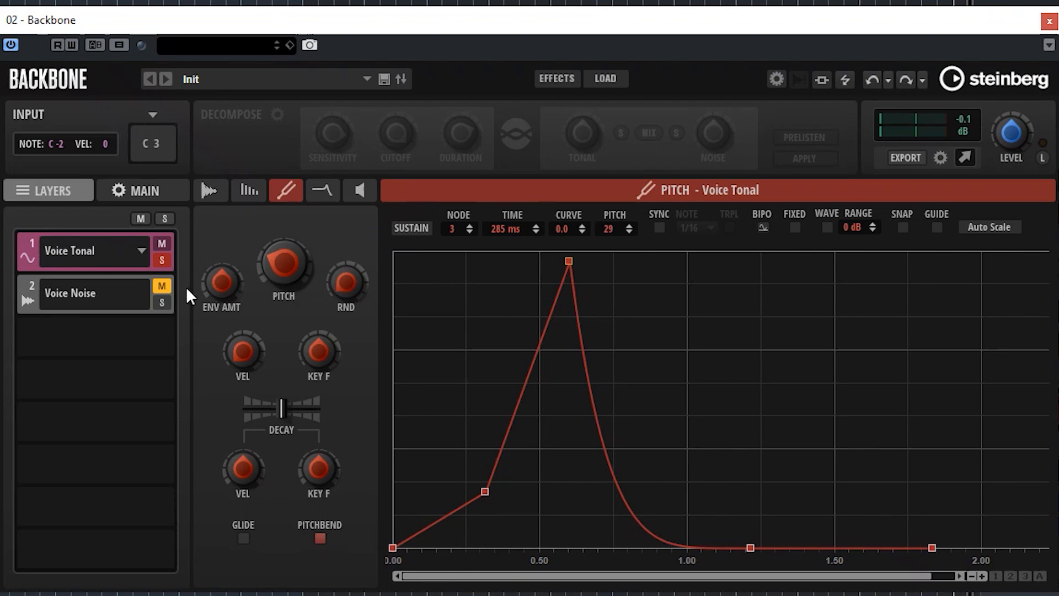
# Unsolo the Voice Tonal layer and lower the amp level of the Voice Noise layer
pyautogui.click(163, 261)
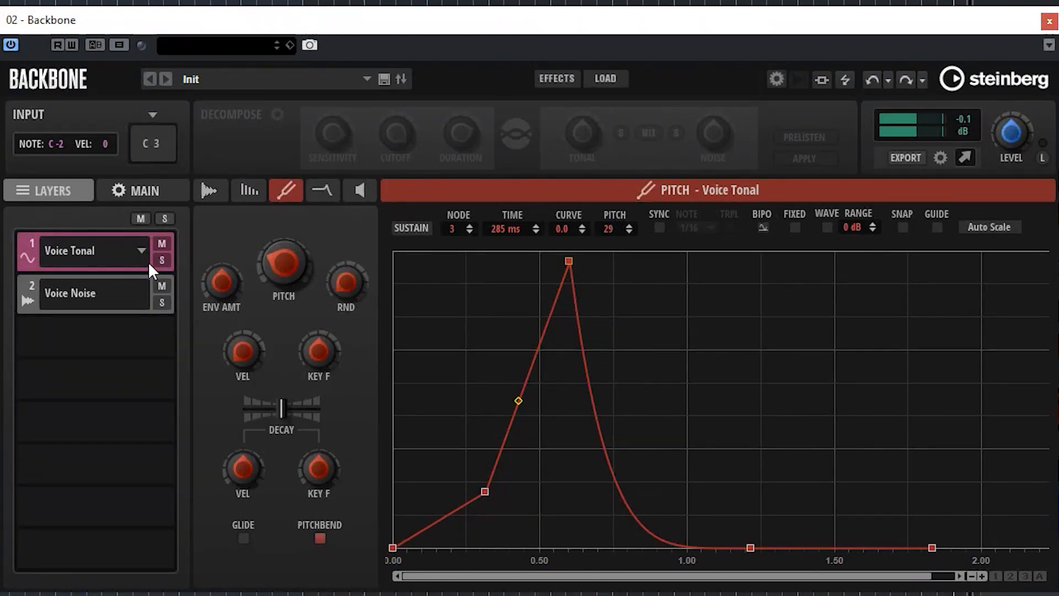
pyautogui.click(536, 191)
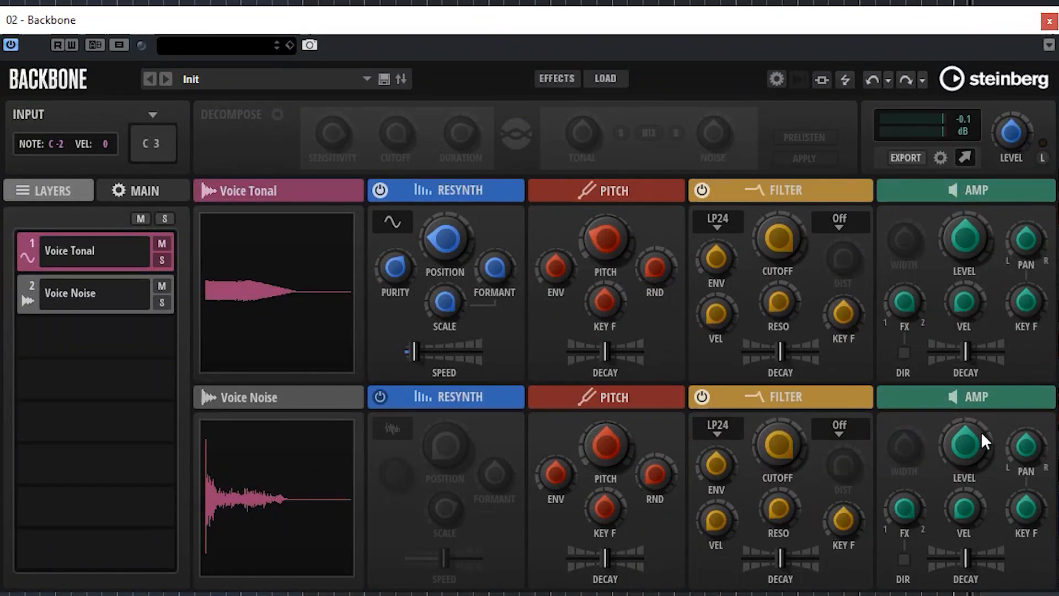
pyautogui.moveTo(964, 445); pyautogui.dragTo(960, 474)
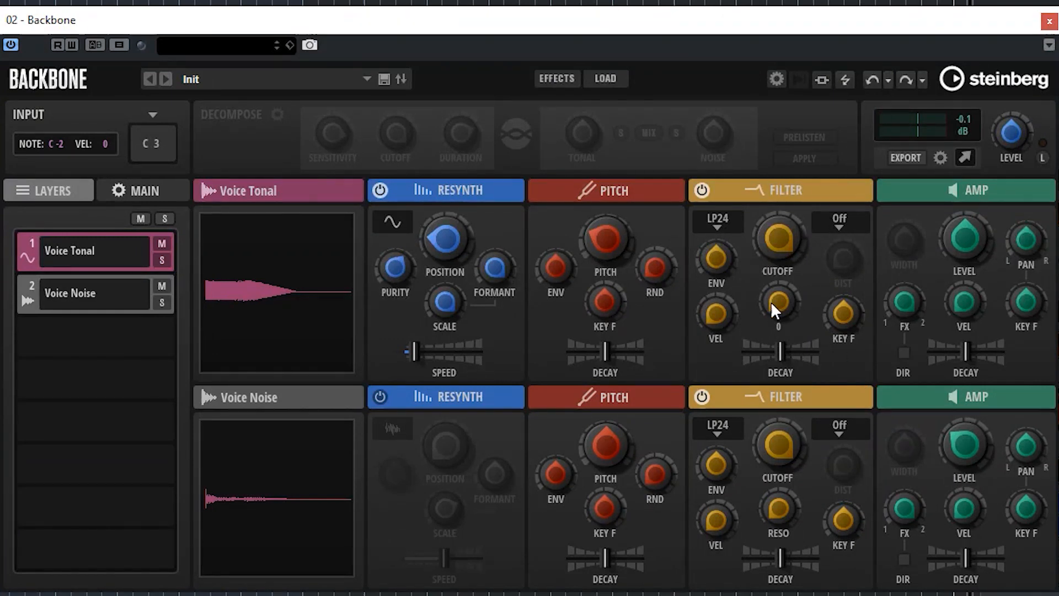
# Keep the LP24 filter on the Voice Tonal layer and lower its cutoff to about 3600 Hz
pyautogui.moveTo(768, 227)
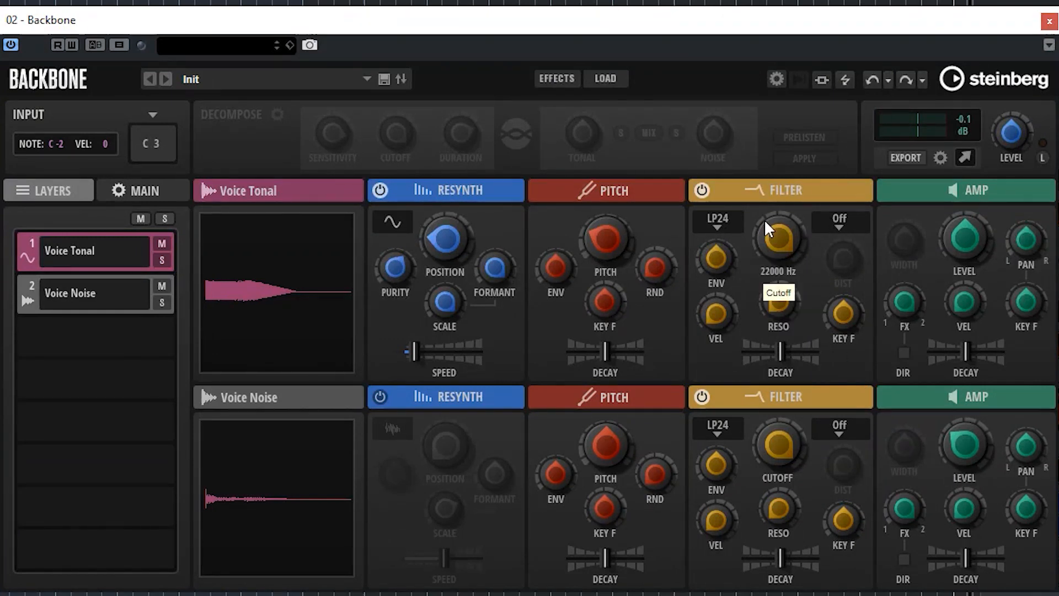
pyautogui.click(715, 220)
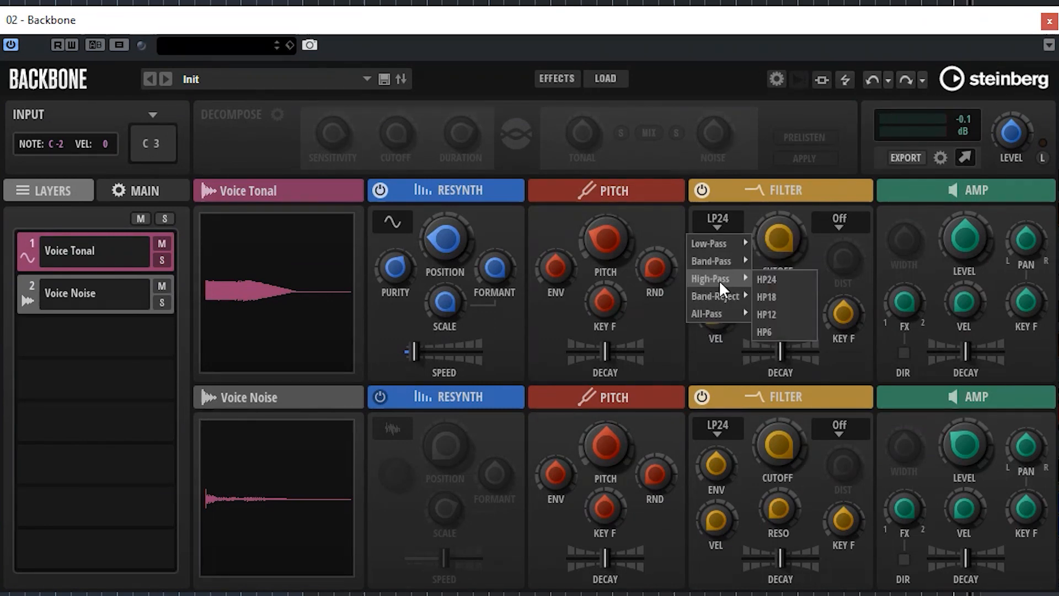
pyautogui.click(787, 184)
pyautogui.moveTo(786, 237); pyautogui.dragTo(769, 266)
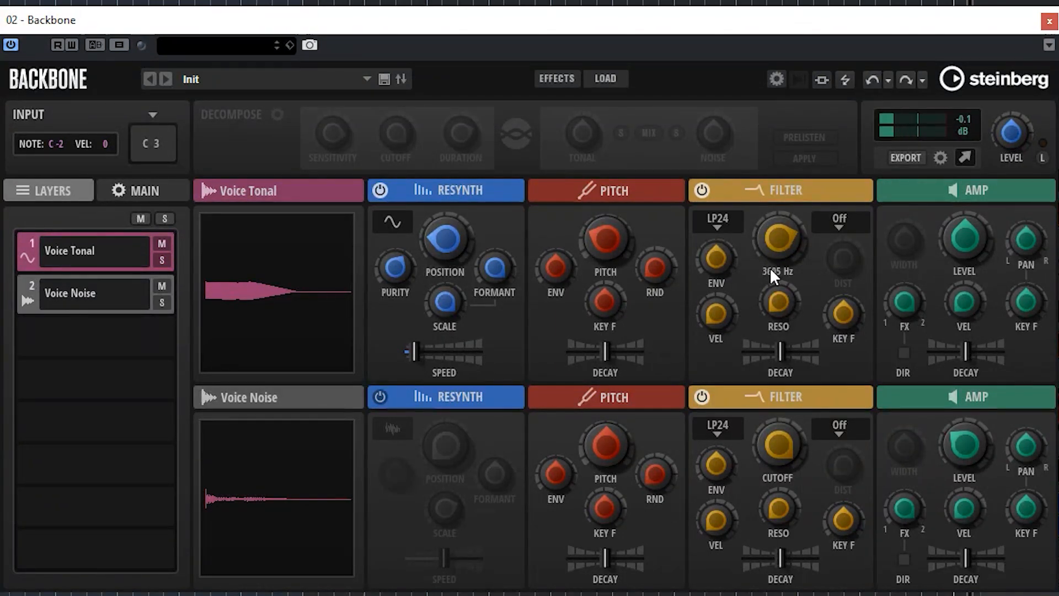
# Add Tube Drive distortion to the Voice Tonal filter, raise its amount, fine-tune the filter and open the layer's amp settings
pyautogui.click(845, 221)
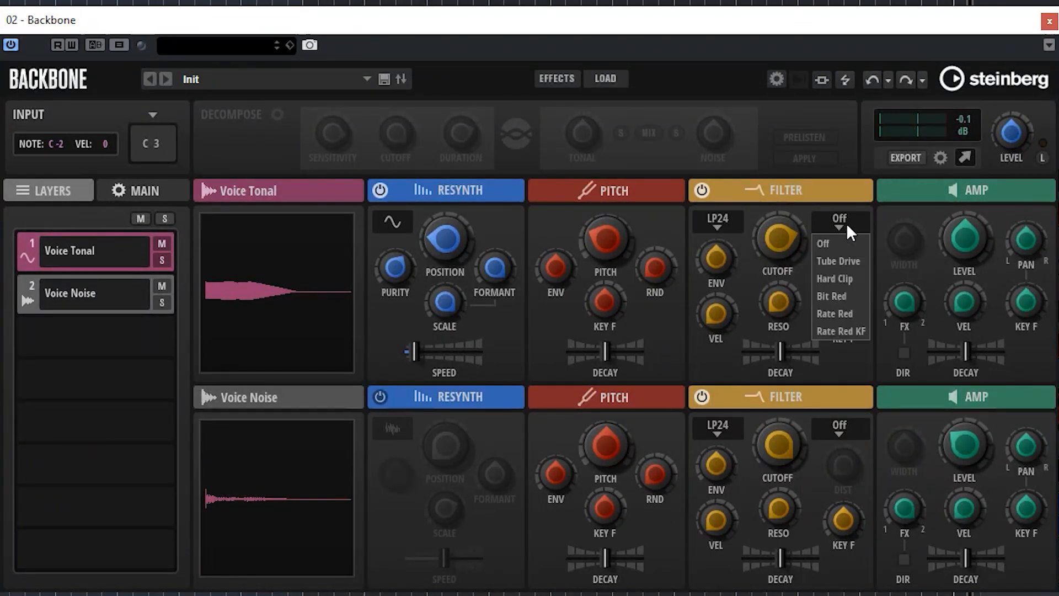
pyautogui.click(832, 261)
pyautogui.moveTo(852, 258); pyautogui.dragTo(855, 220)
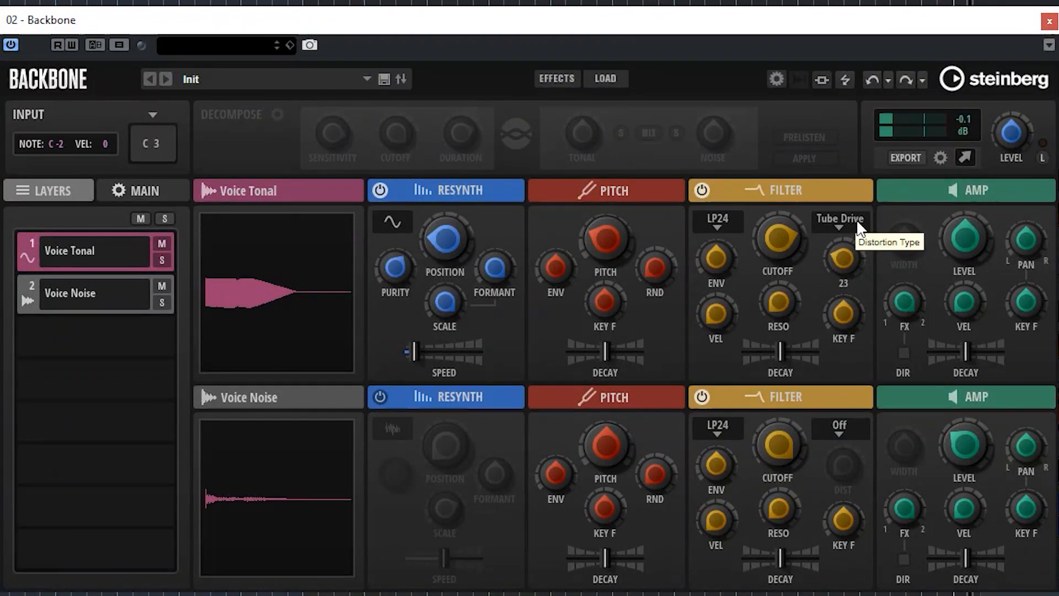
pyautogui.moveTo(788, 267); pyautogui.dragTo(797, 252)
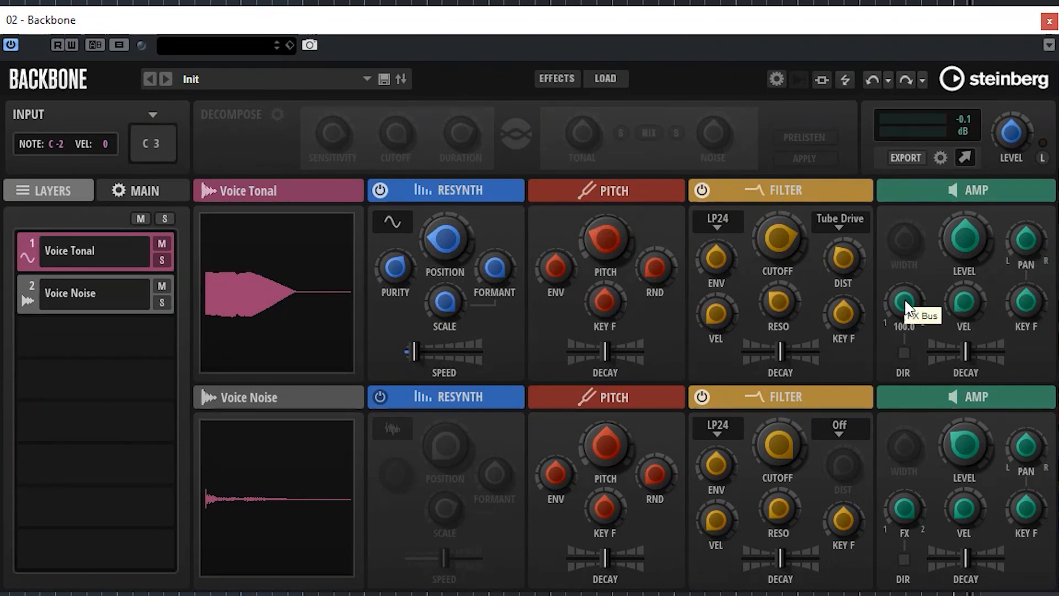
pyautogui.click(962, 192)
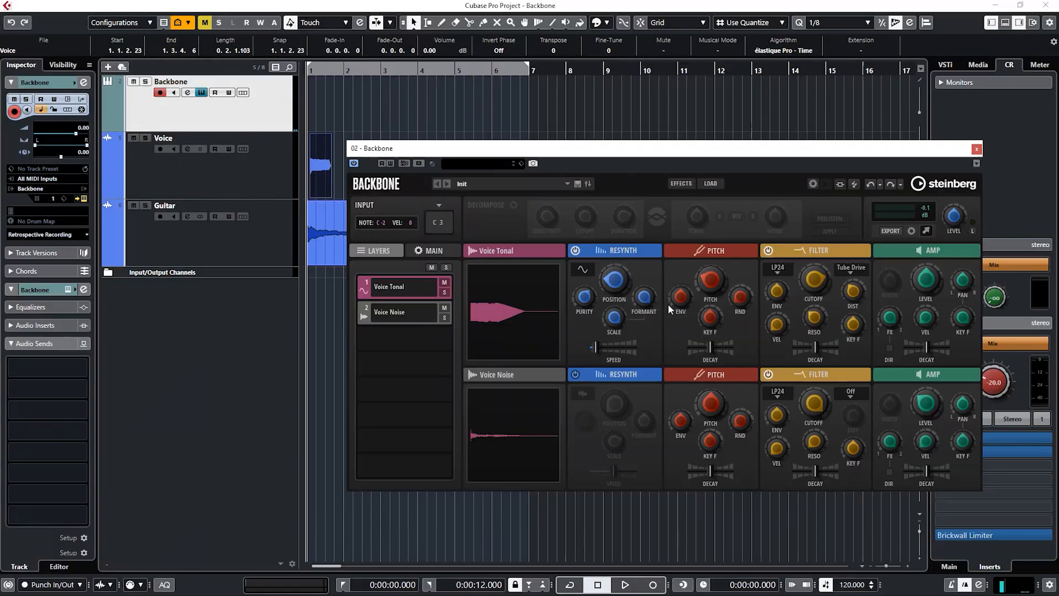
# Load the Guitar audio event from the project into layer 3 and set its sample root key to E 3
pyautogui.moveTo(323, 232); pyautogui.dragTo(379, 340)
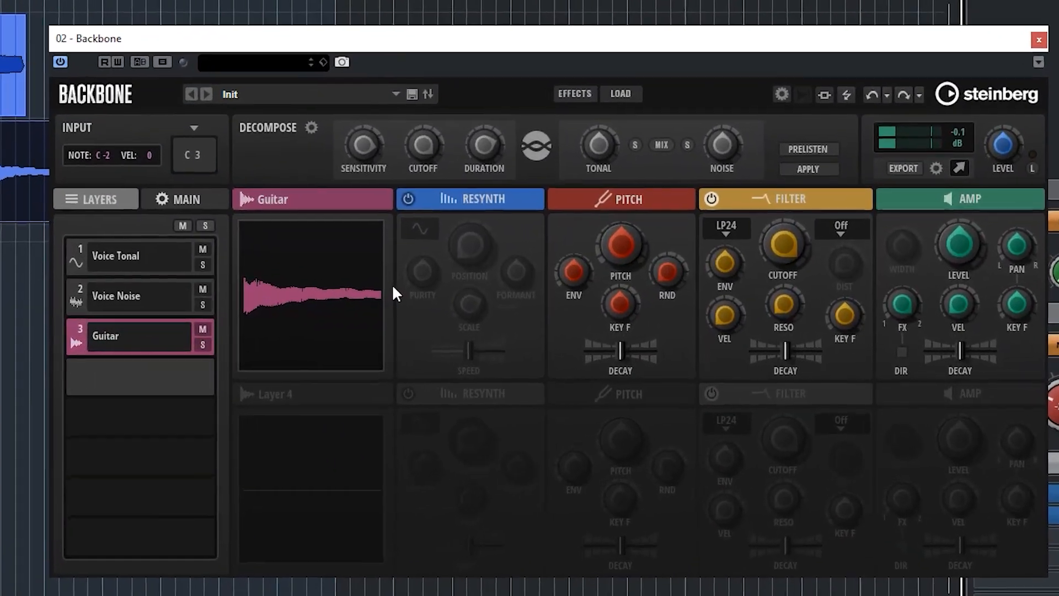
pyautogui.click(251, 190)
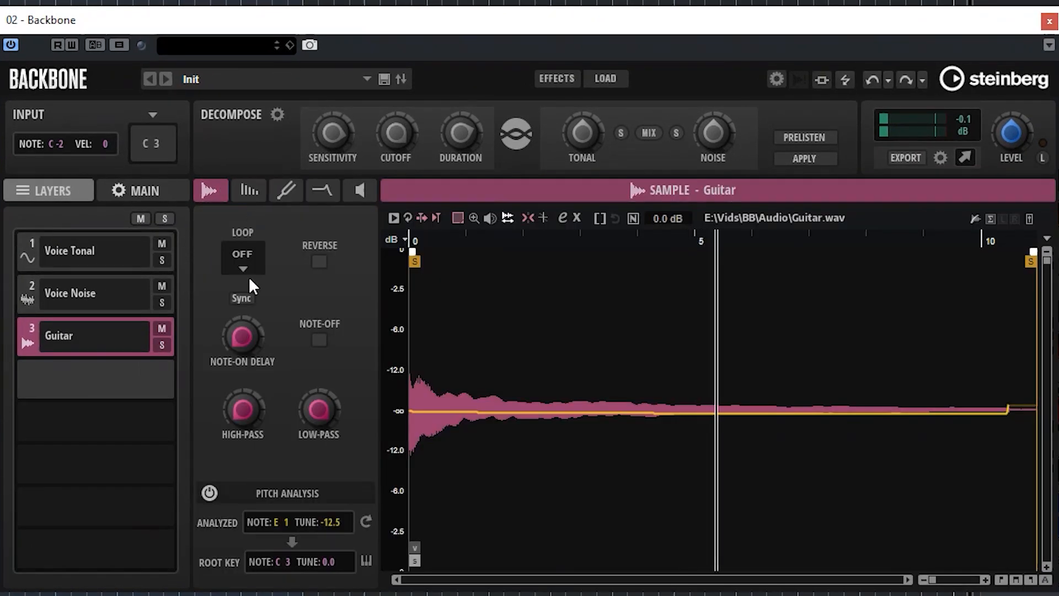
pyautogui.click(366, 560)
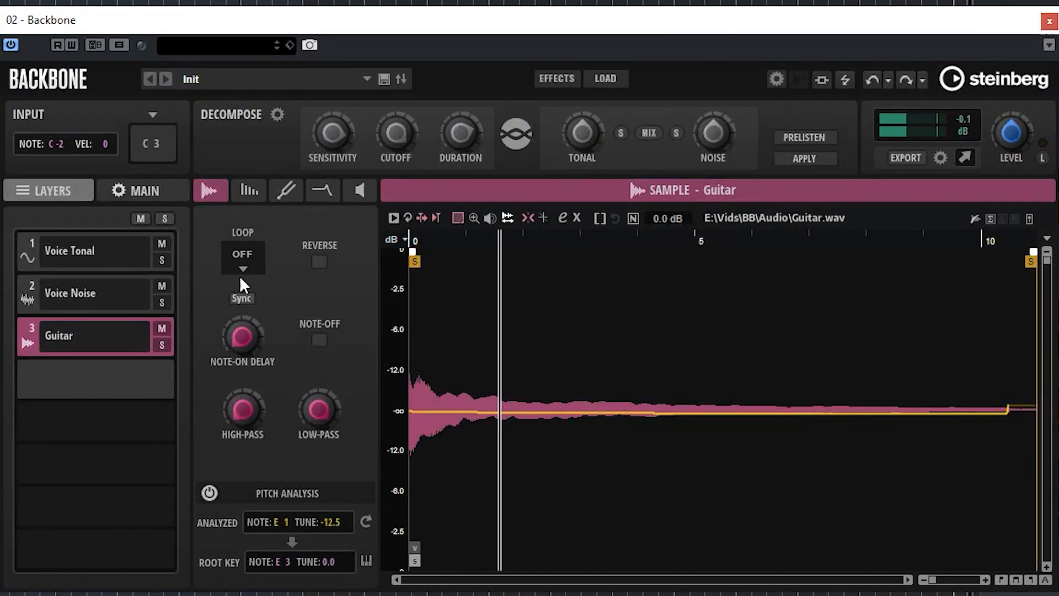
pyautogui.click(516, 189)
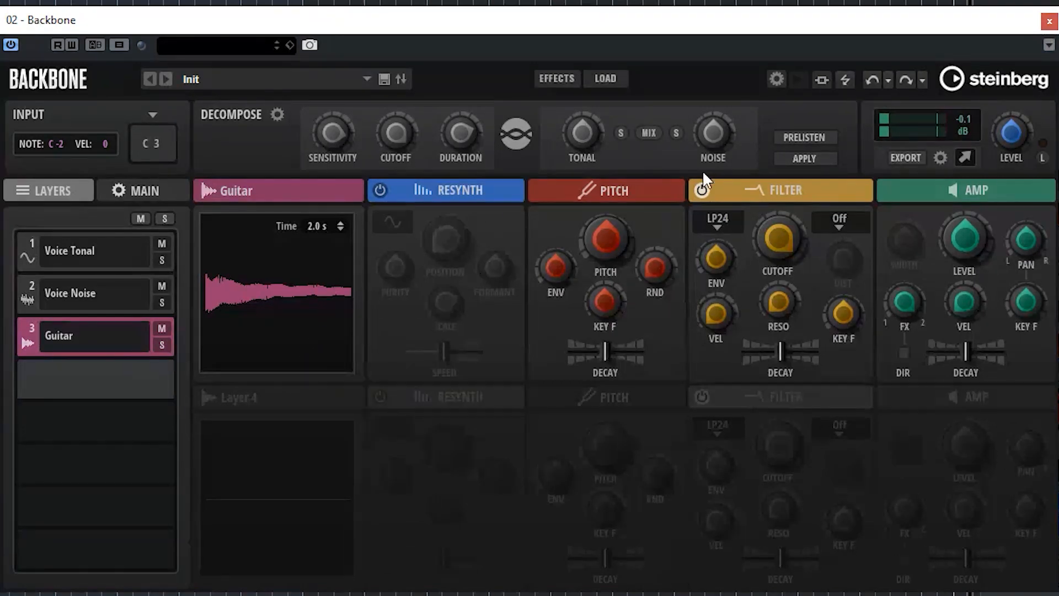
# Decompose the Guitar layer into tonal and noise layers and audition each one in solo
pyautogui.click(804, 158)
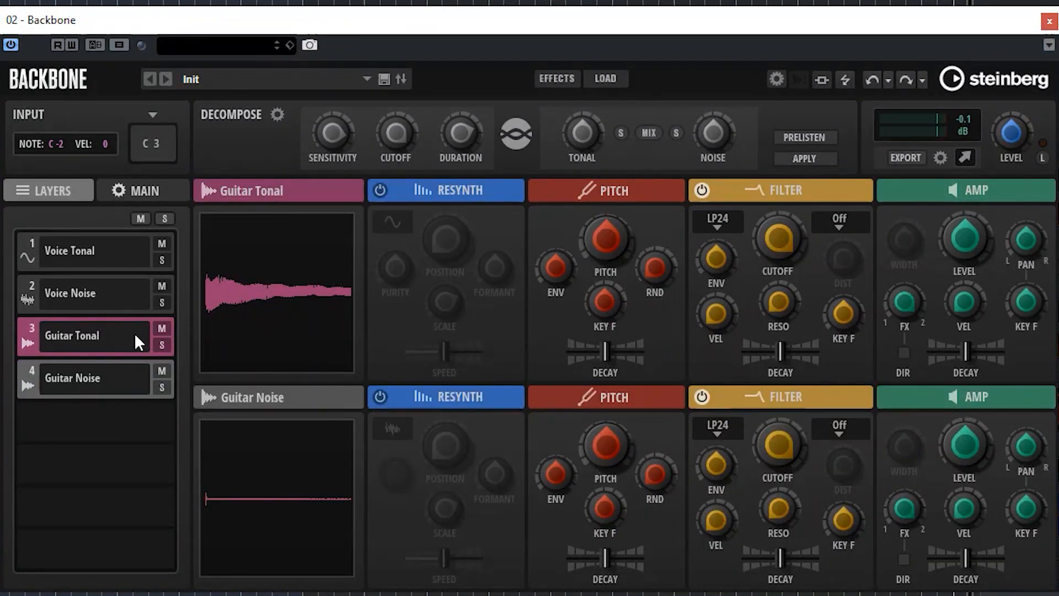
pyautogui.click(162, 345)
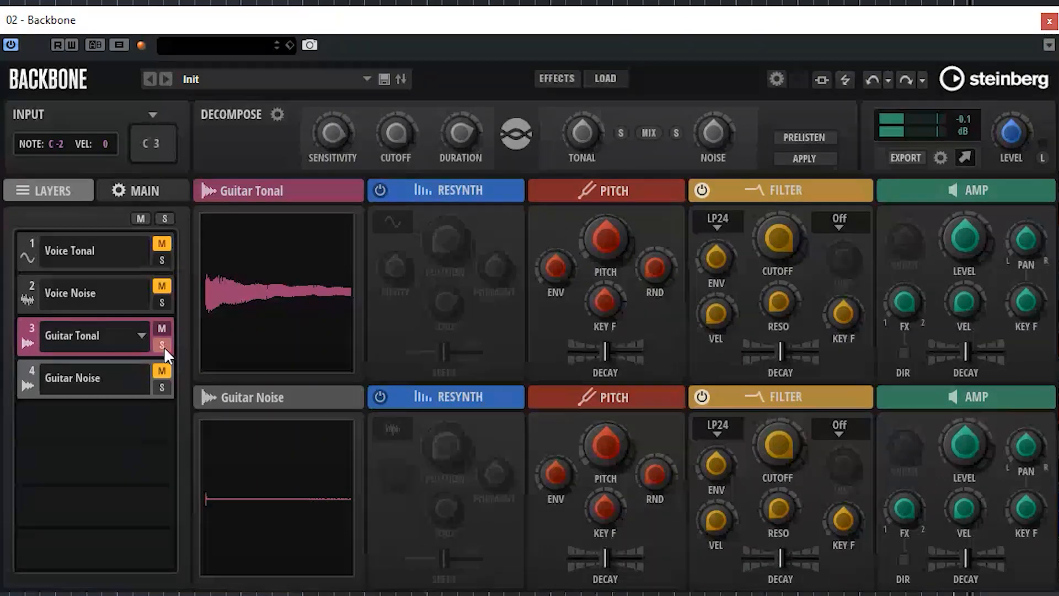
pyautogui.click(164, 347)
pyautogui.click(165, 386)
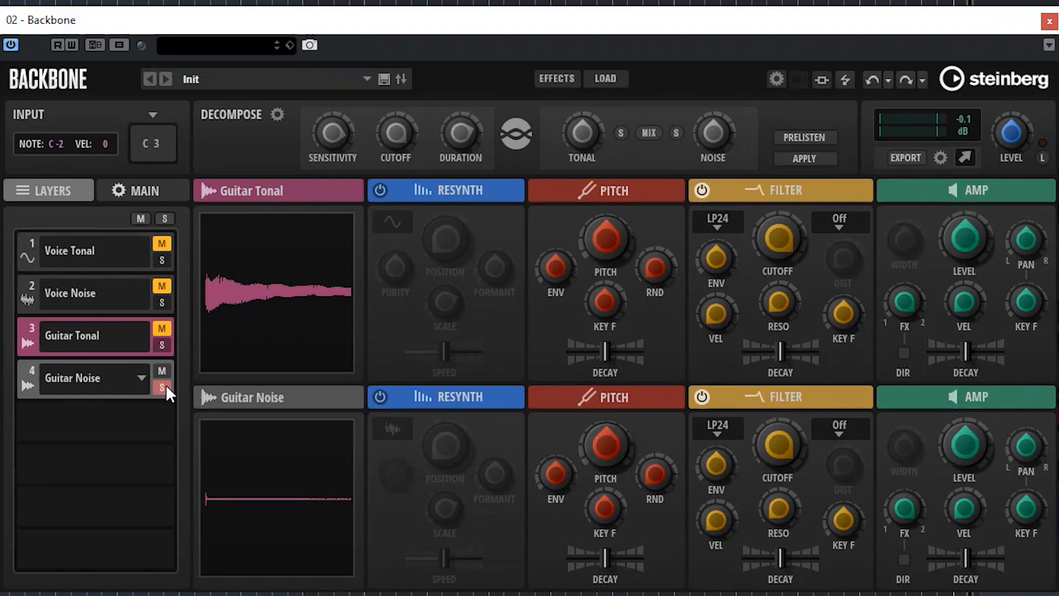
pyautogui.click(166, 385)
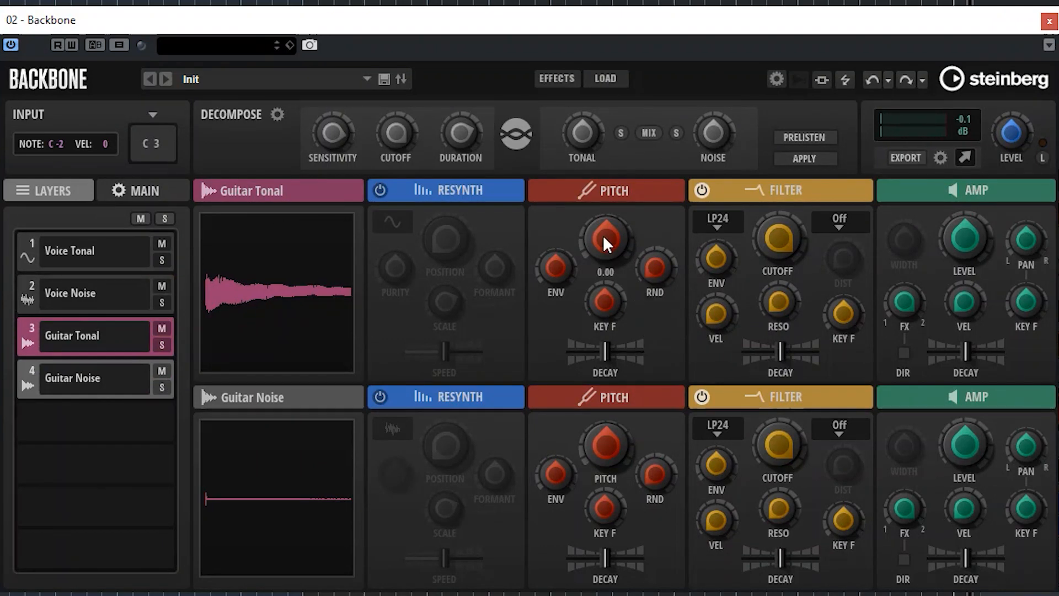
# Lower the Guitar Tonal layer's pitch and trim its sample end to about 0.9 s with a short fade-out
pyautogui.moveTo(604, 238); pyautogui.dragTo(600, 356)
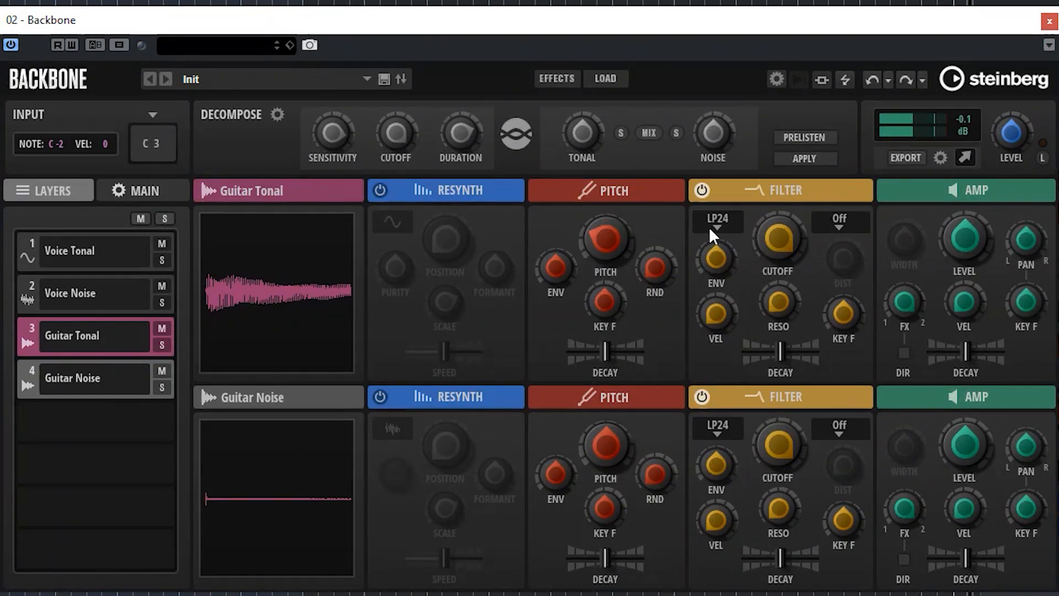
pyautogui.click(297, 187)
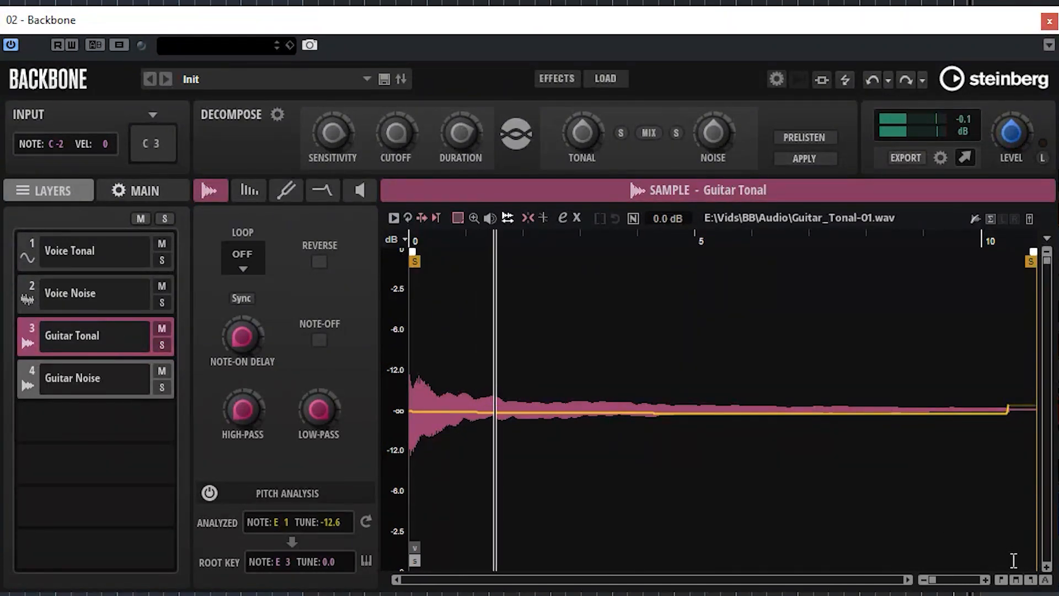
pyautogui.moveTo(956, 265)
pyautogui.mouseDown()
pyautogui.moveTo(624, 274)
pyautogui.moveTo(534, 292)
pyautogui.mouseUp()
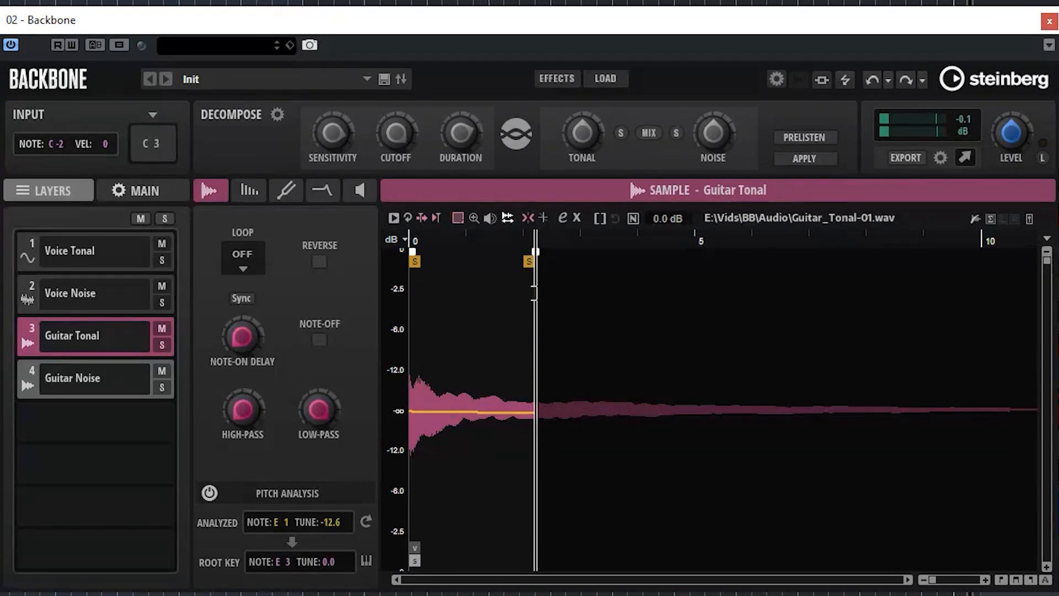
pyautogui.moveTo(530, 265); pyautogui.dragTo(458, 273)
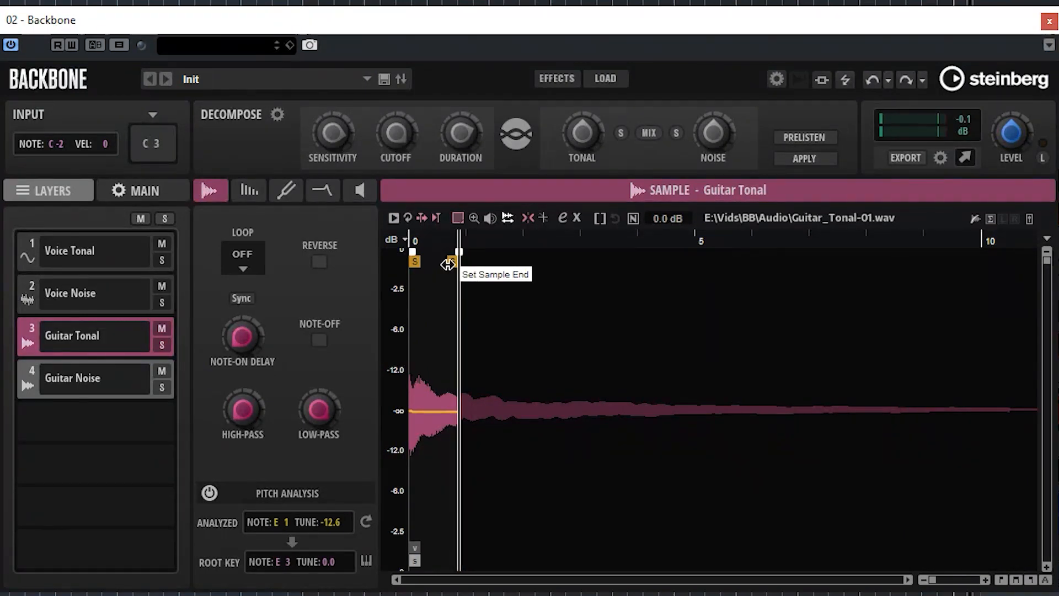
pyautogui.moveTo(458, 253)
pyautogui.mouseDown()
pyautogui.moveTo(424, 235)
pyautogui.moveTo(438, 252)
pyautogui.mouseUp()
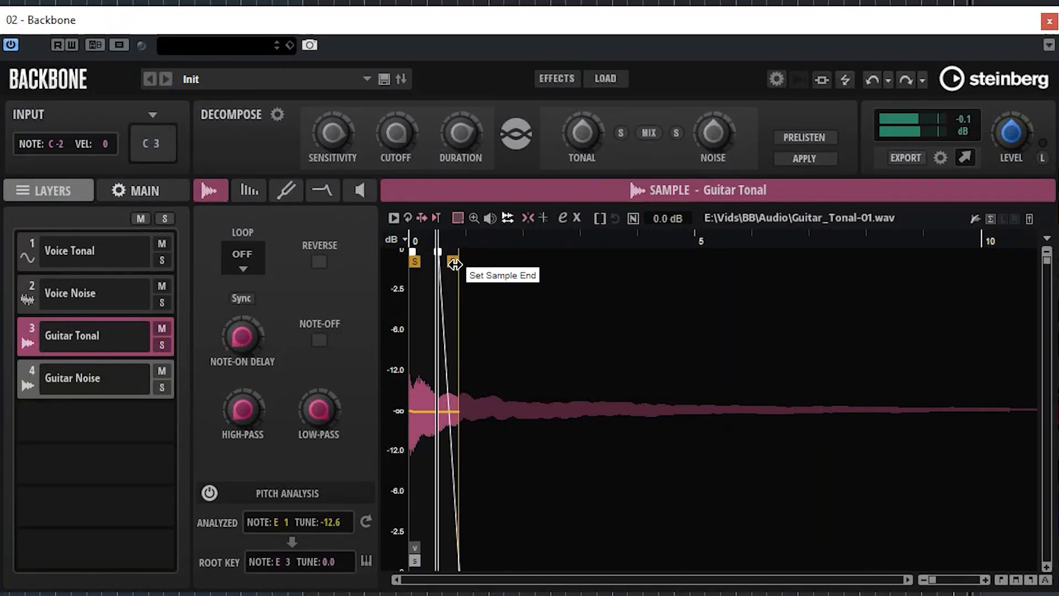
# Enable Sustain in the Voice Tonal layer's amp envelope
pyautogui.click(70, 238)
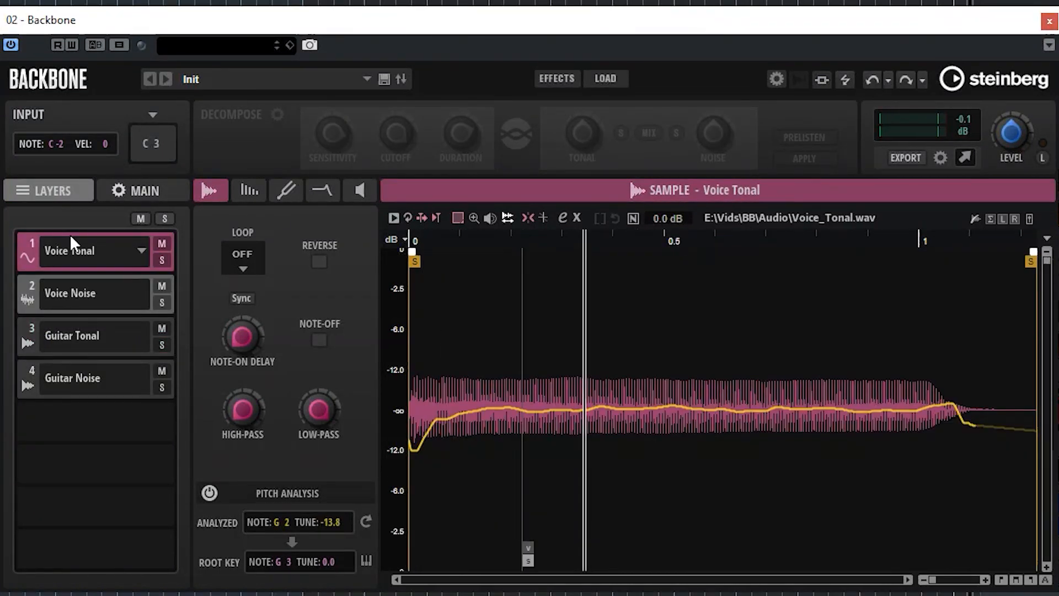
pyautogui.click(514, 191)
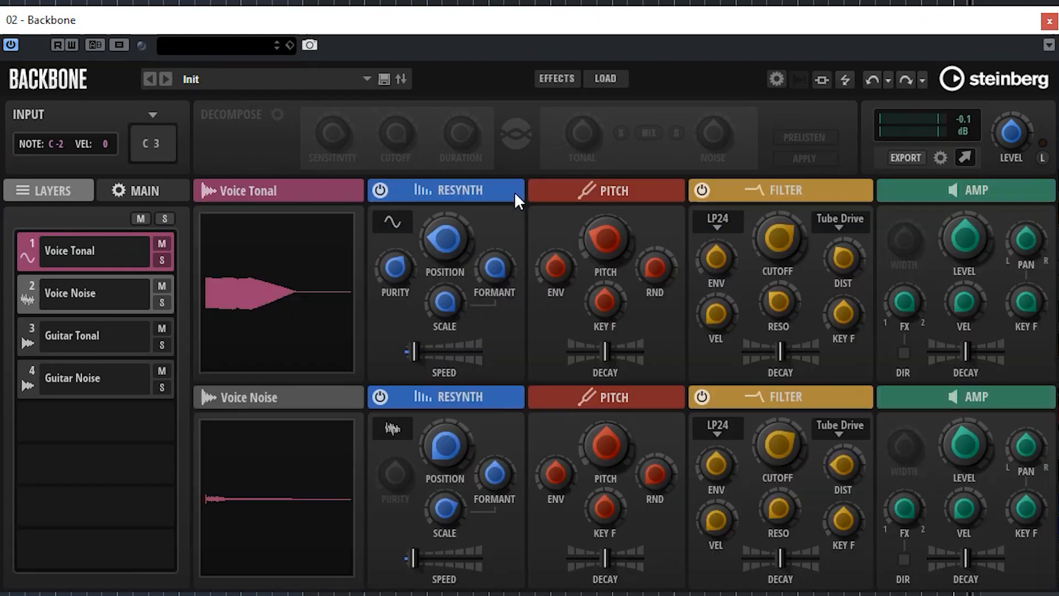
pyautogui.click(955, 194)
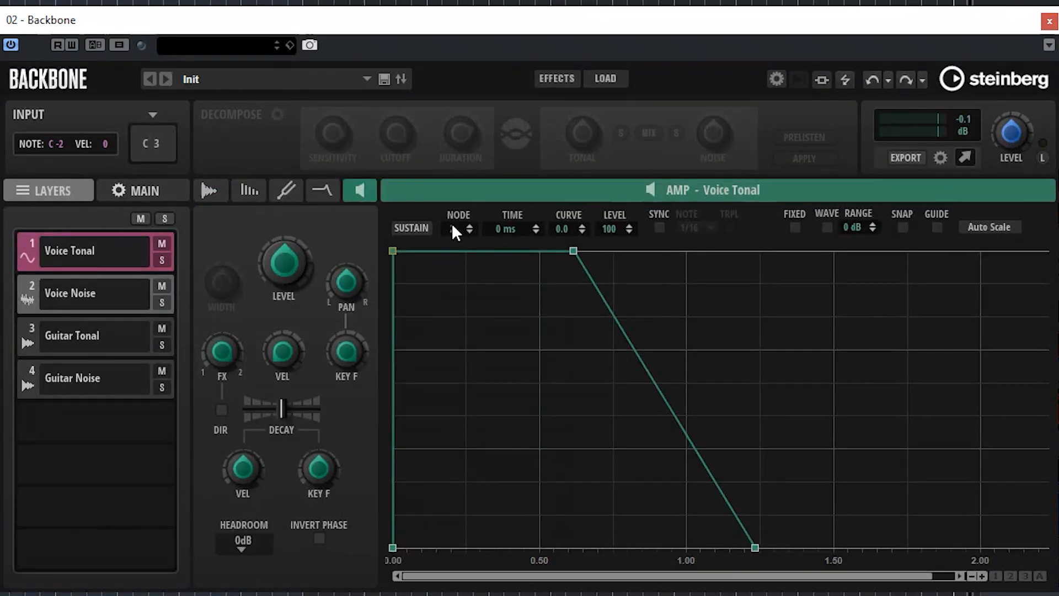
pyautogui.click(410, 227)
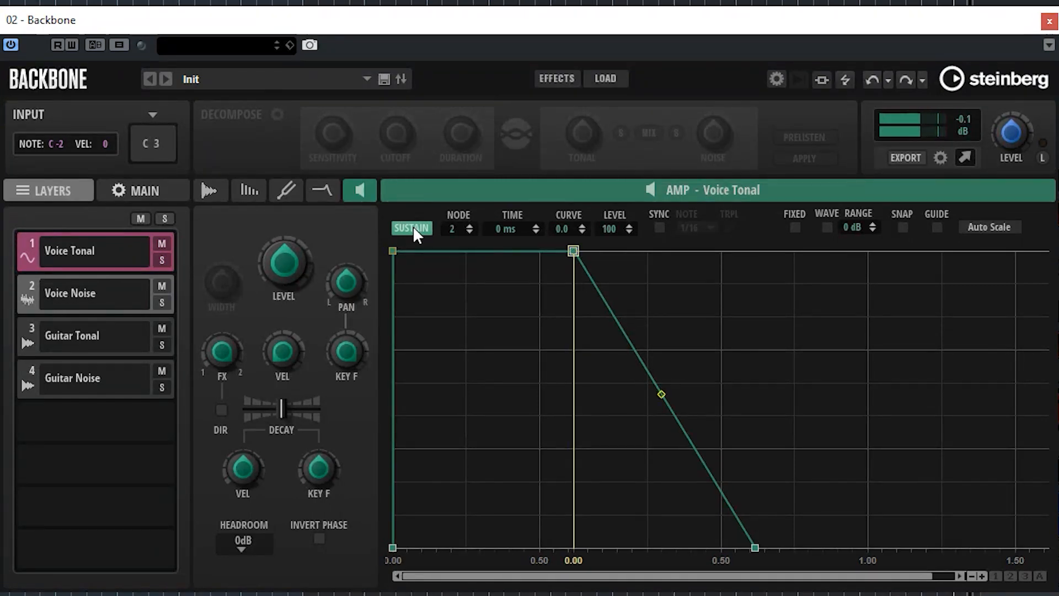
# Shorten the Guitar Tonal layer's amp envelope release to 507 ms and mute the Voice Noise layer
pyautogui.click(71, 324)
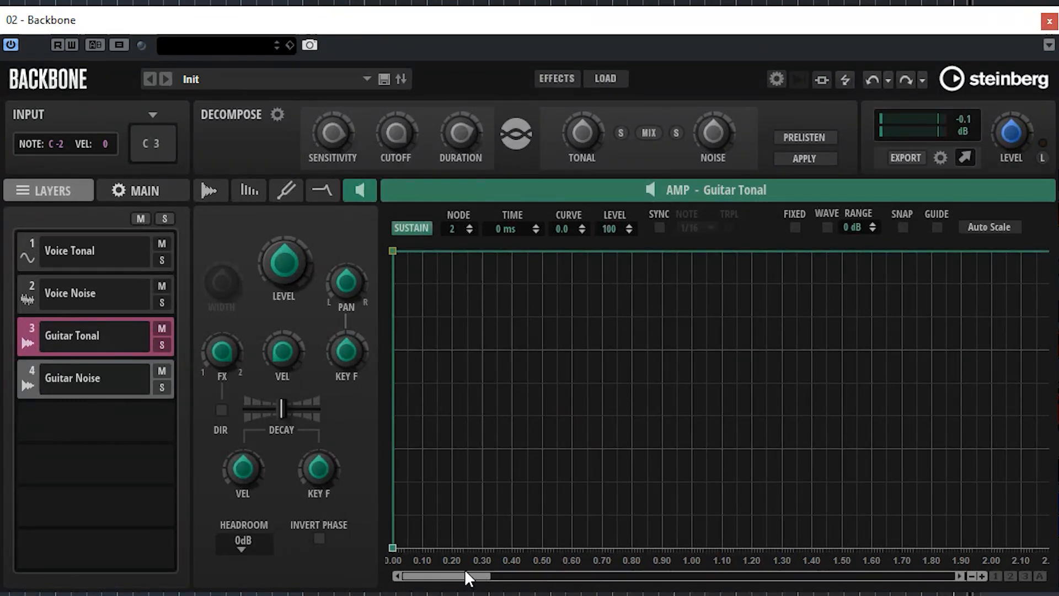
pyautogui.moveTo(465, 571); pyautogui.dragTo(839, 579)
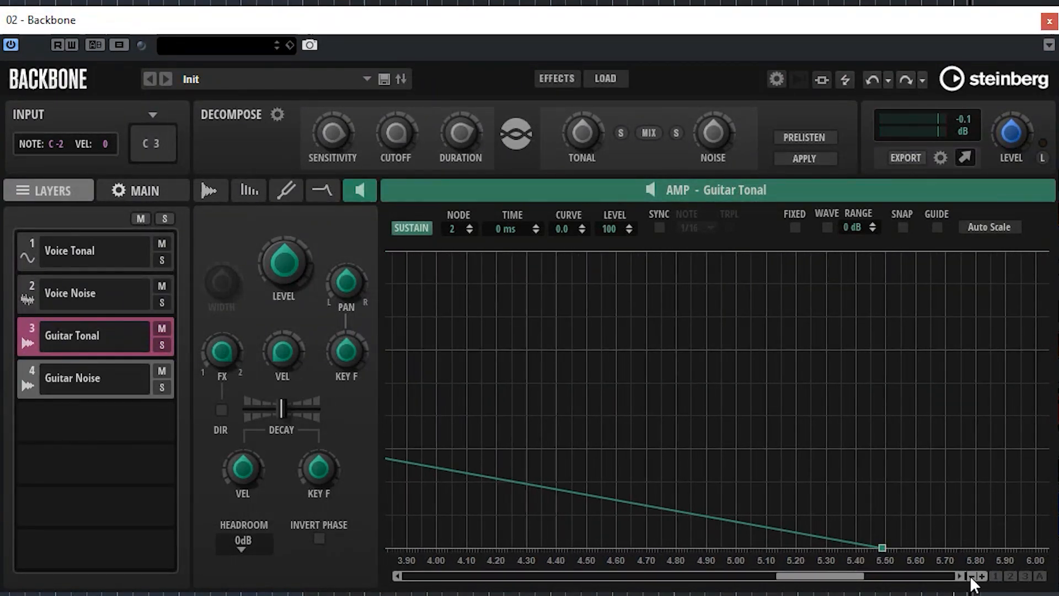
pyautogui.click(970, 576)
pyautogui.click(970, 576)
pyautogui.click(970, 576)
pyautogui.click(970, 576)
pyautogui.click(970, 575)
pyautogui.moveTo(934, 547); pyautogui.dragTo(736, 560)
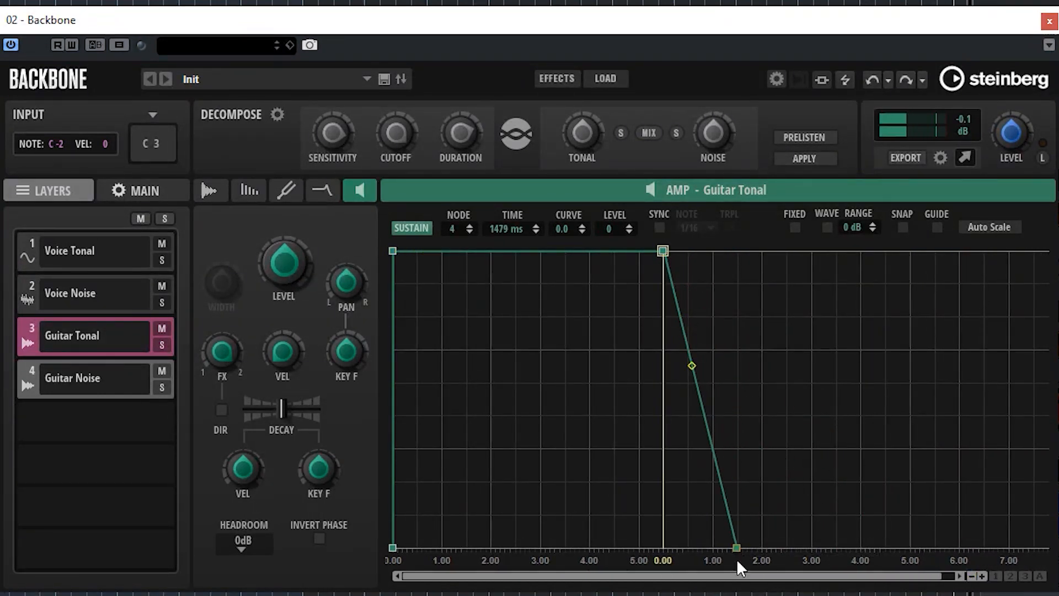
pyautogui.moveTo(736, 547); pyautogui.dragTo(687, 545)
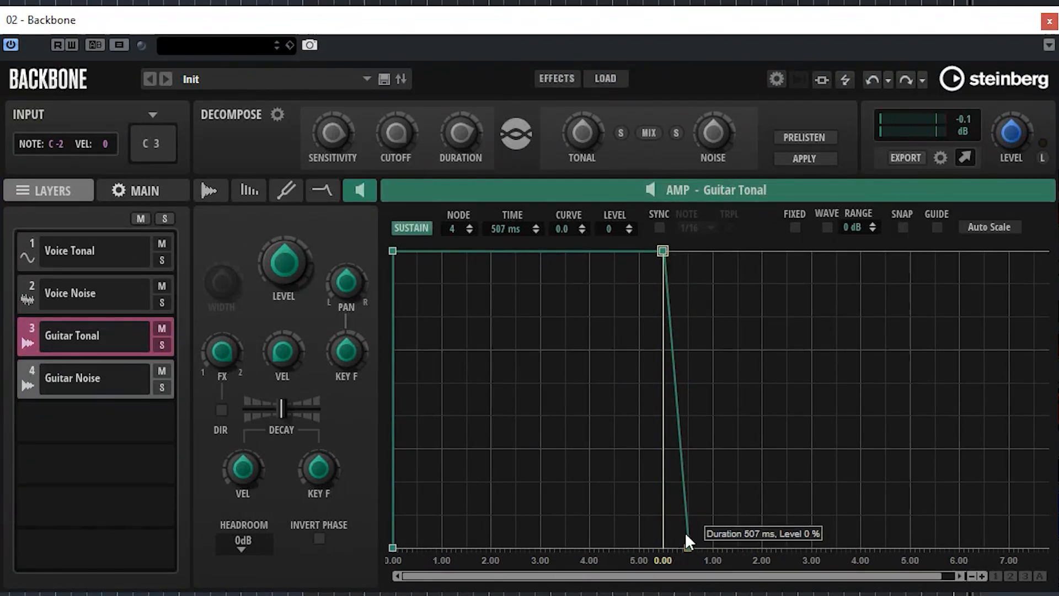
pyautogui.click(623, 196)
pyautogui.click(161, 285)
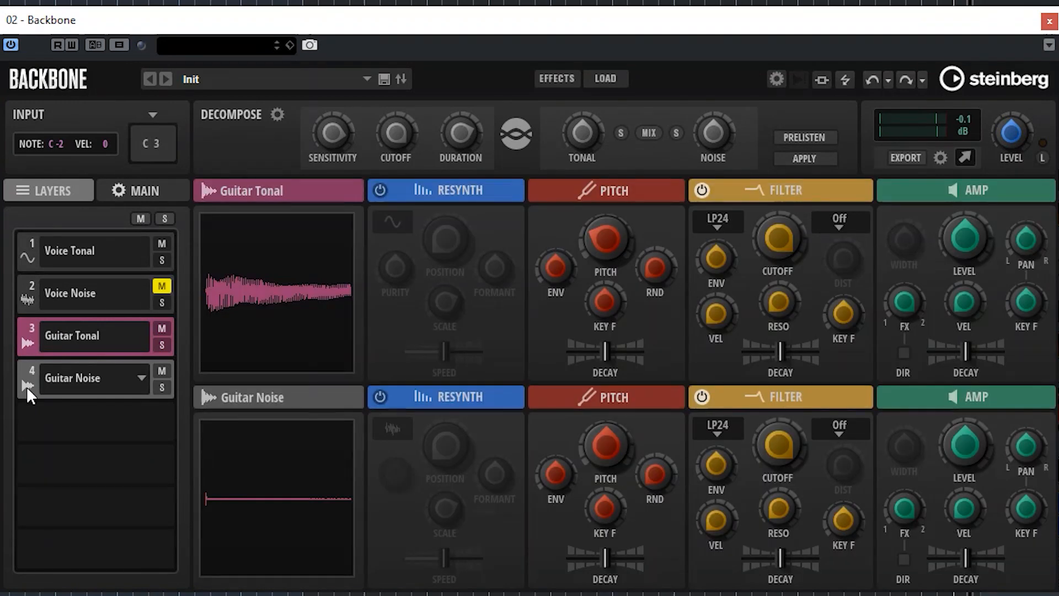
# Trim the Guitar Noise sample's end to about 0.7 s with a fade-out and lower its low-pass filter
pyautogui.click(27, 386)
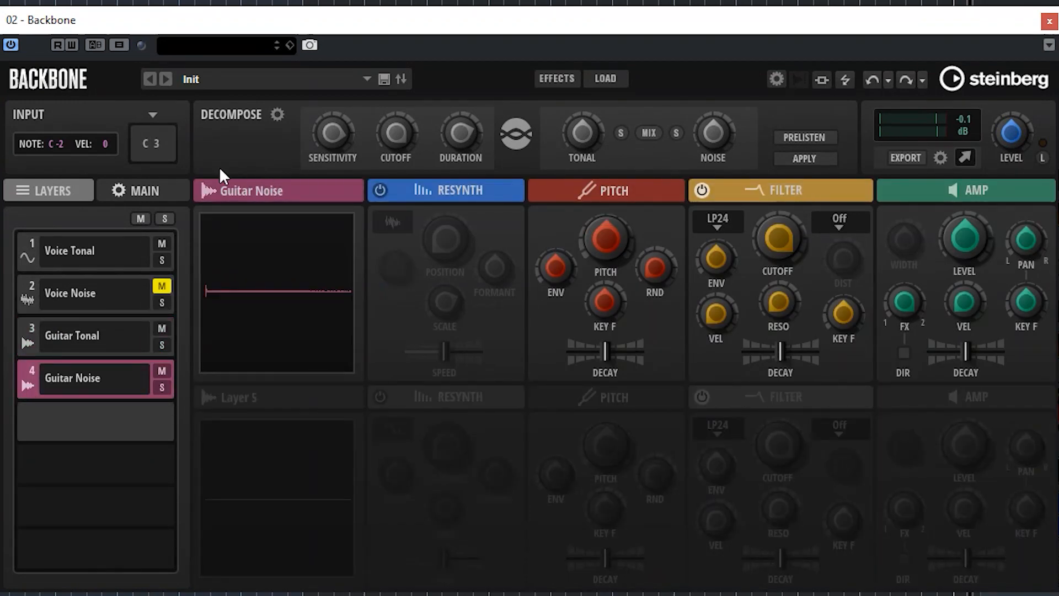
pyautogui.click(270, 190)
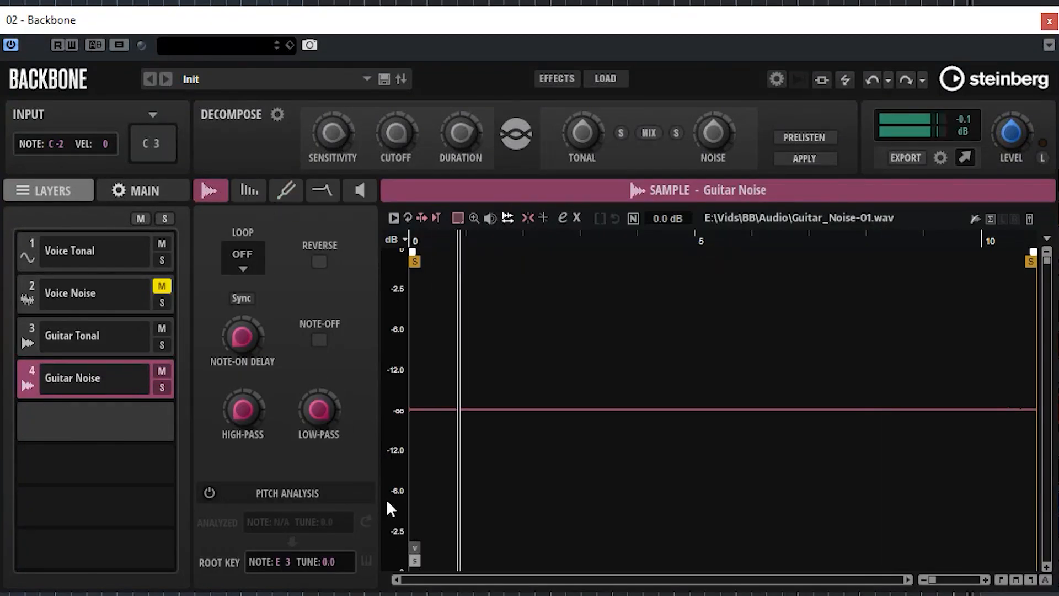
pyautogui.click(634, 217)
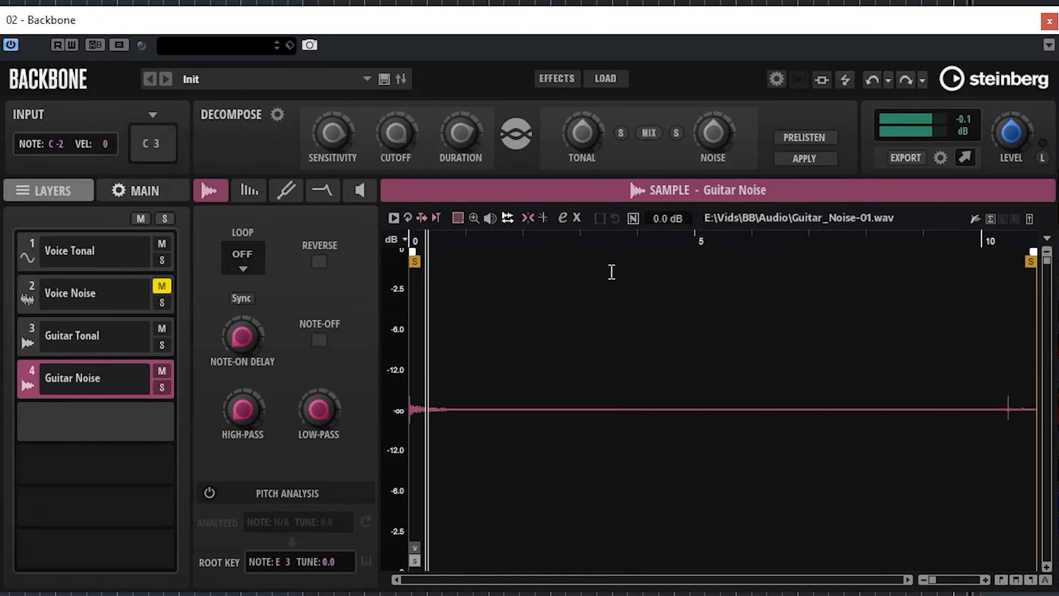
pyautogui.moveTo(1032, 259); pyautogui.dragTo(465, 300)
pyautogui.moveTo(467, 262)
pyautogui.mouseDown()
pyautogui.moveTo(433, 251)
pyautogui.moveTo(442, 264)
pyautogui.mouseUp()
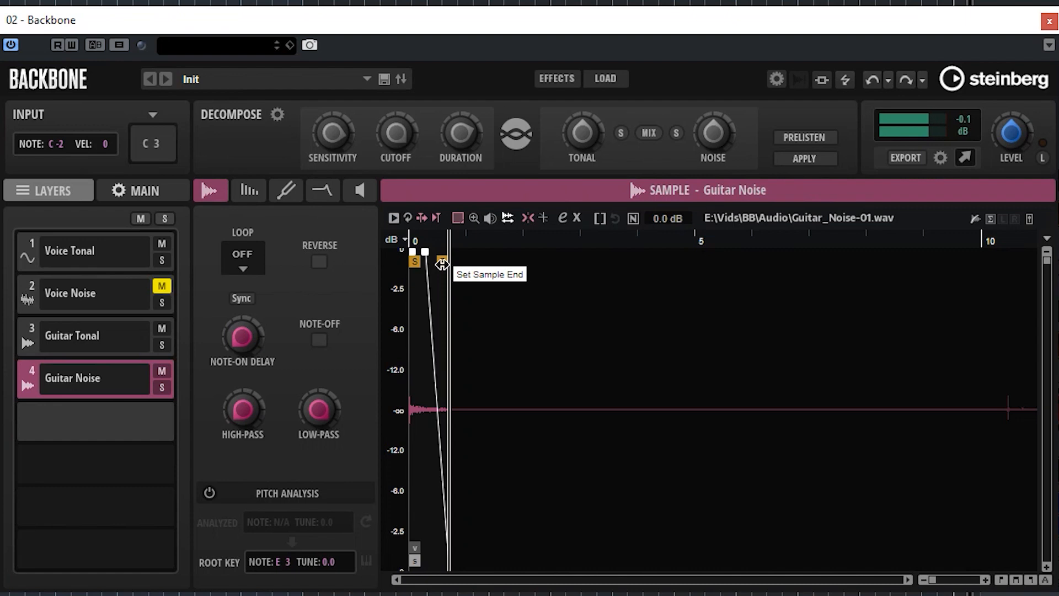
pyautogui.moveTo(322, 403); pyautogui.dragTo(310, 429)
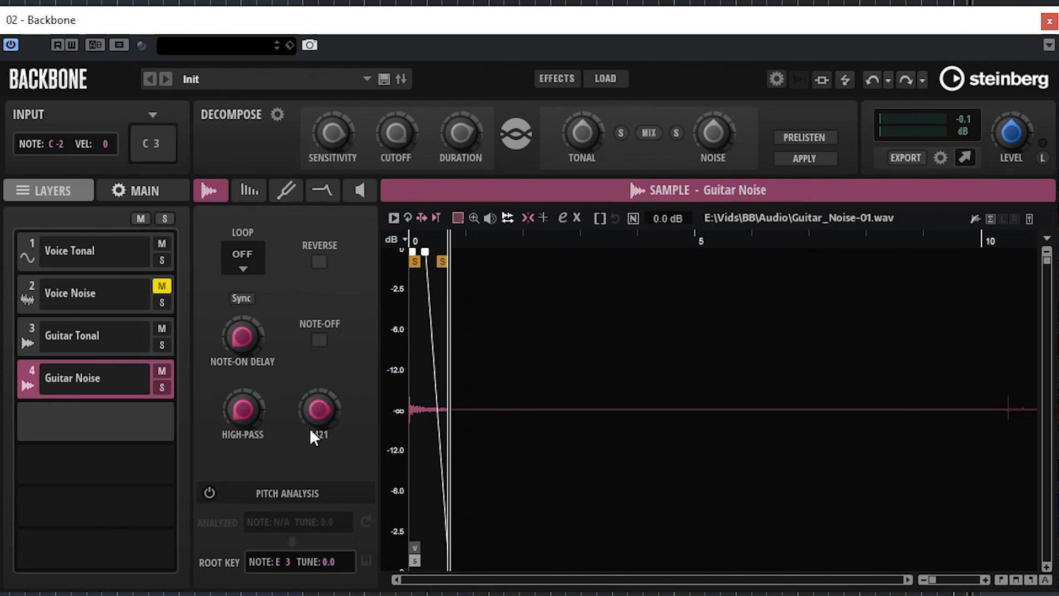
# Audition Guitar Noise in solo while setting its start range markers, v at the sample start and s at about 0.2 s
pyautogui.click(164, 387)
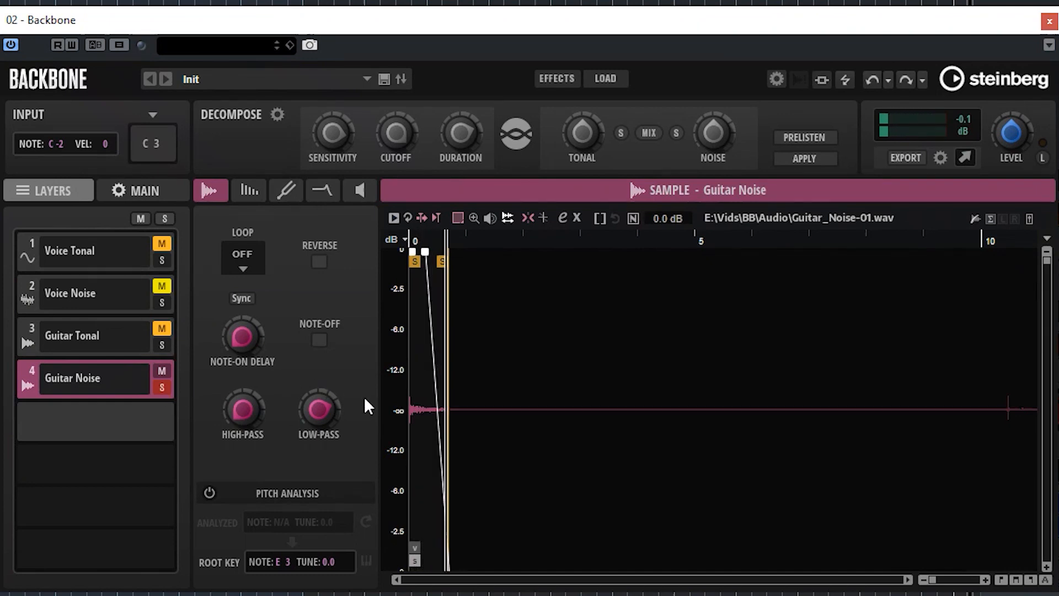
pyautogui.moveTo(415, 563); pyautogui.dragTo(427, 563)
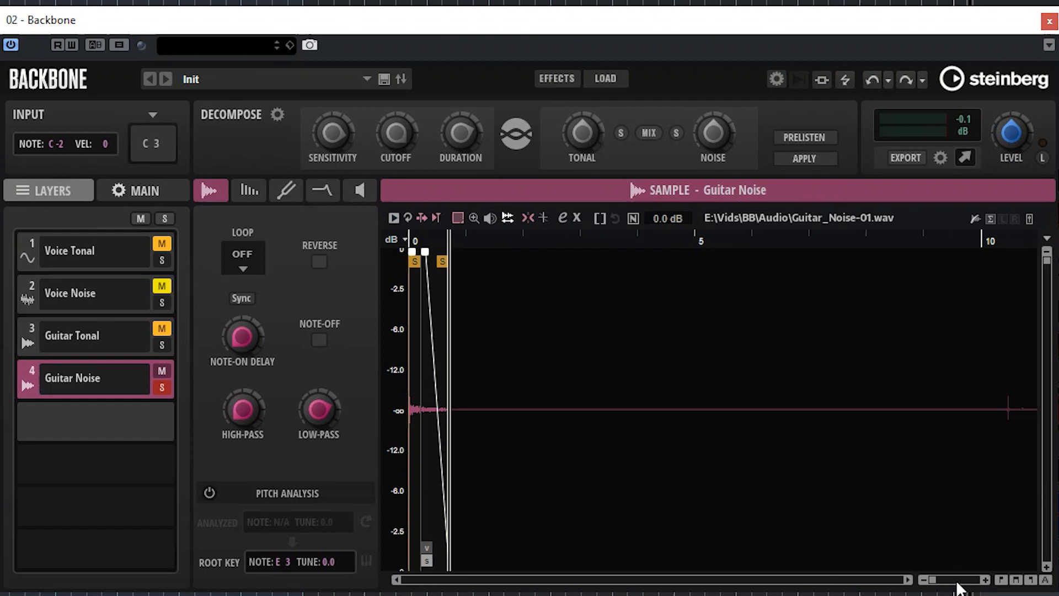
pyautogui.click(985, 579)
pyautogui.moveTo(933, 580); pyautogui.dragTo(950, 580)
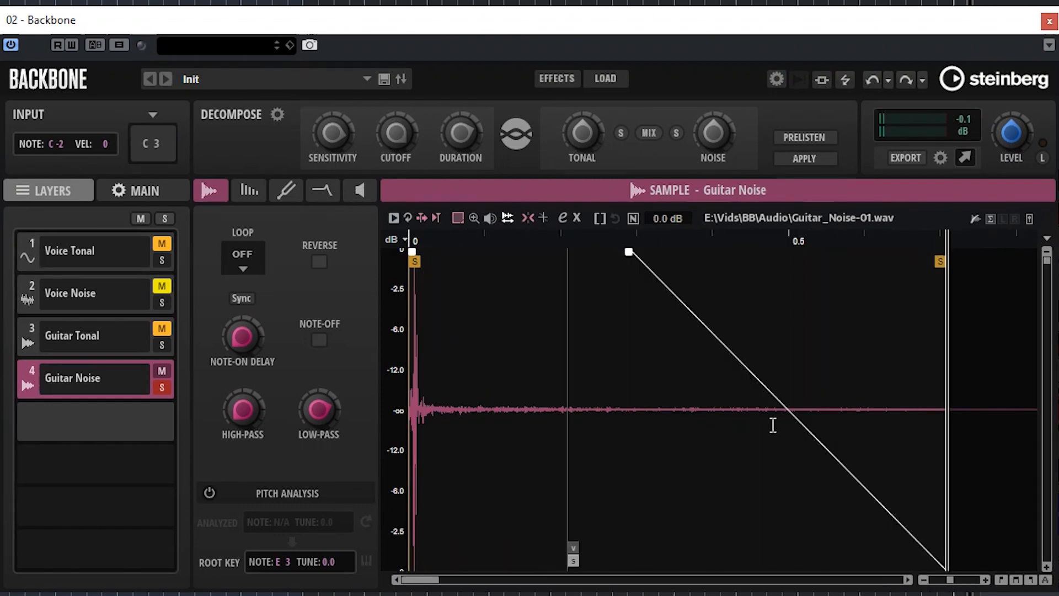
pyautogui.moveTo(572, 549); pyautogui.dragTo(407, 551)
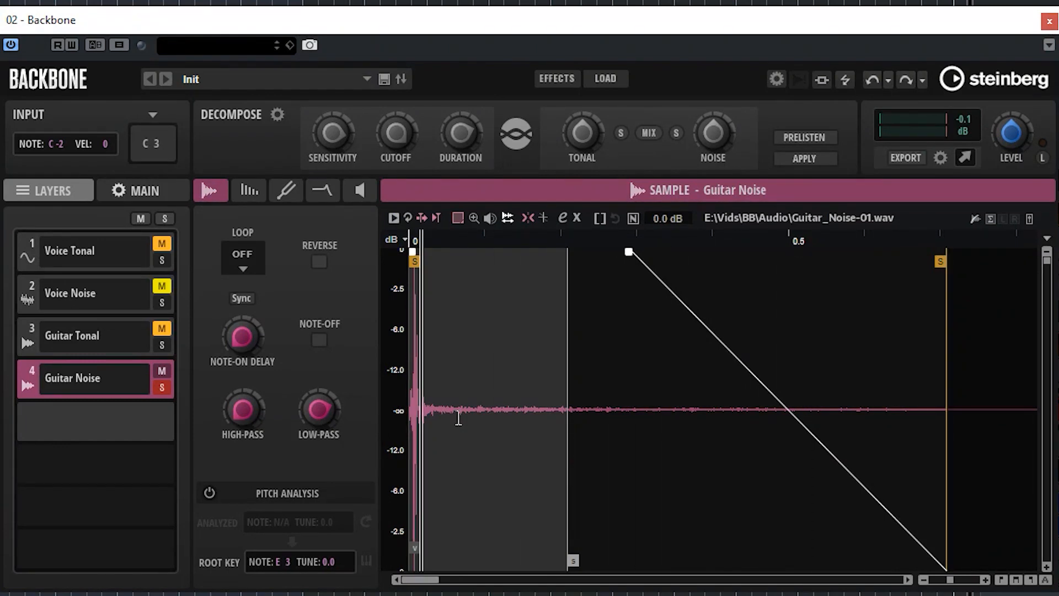
pyautogui.click(163, 387)
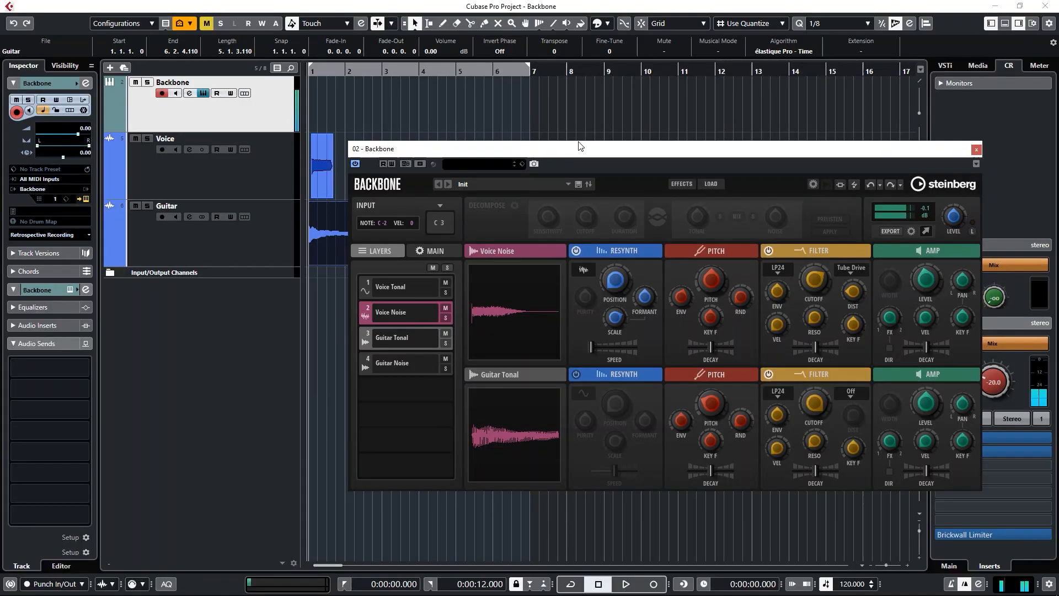
# Show the effects section, moving the plug-in window up so it fits, and select the Voice Tonal layer
pyautogui.moveTo(591, 150); pyautogui.dragTo(491, 89)
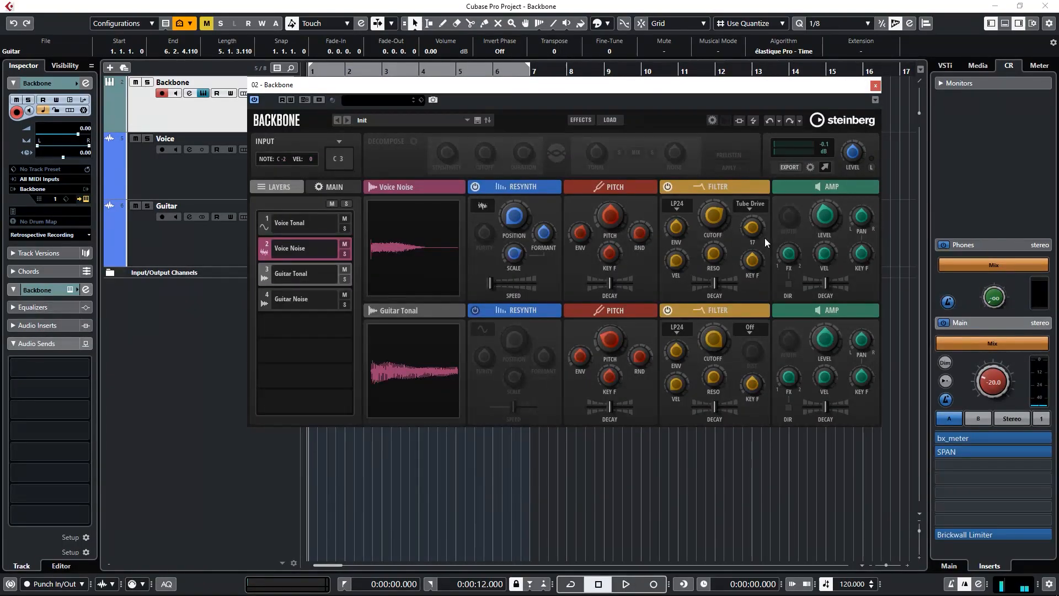
pyautogui.click(575, 119)
pyautogui.moveTo(499, 86); pyautogui.dragTo(491, 52)
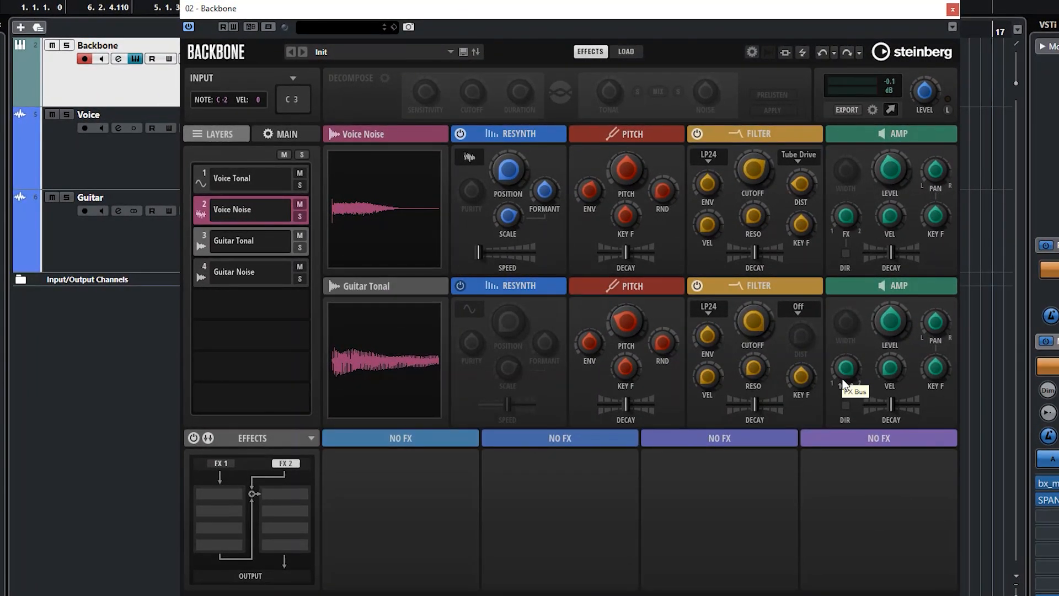
pyautogui.click(226, 166)
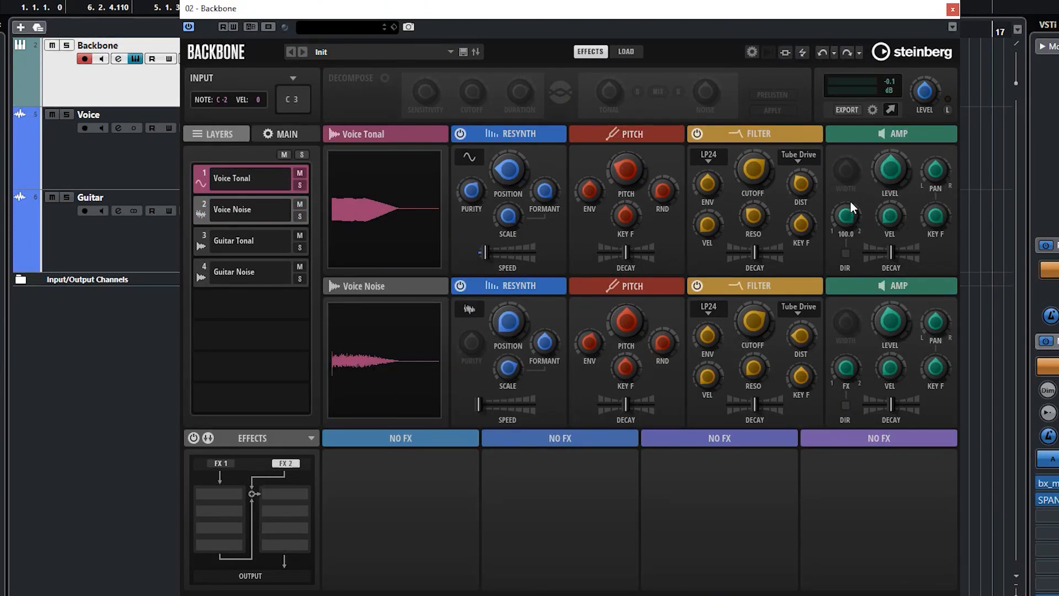
# Add a Reverb in the fourth FX 2 slot and a Delay in the third, lowering the mix of both
pyautogui.click(292, 547)
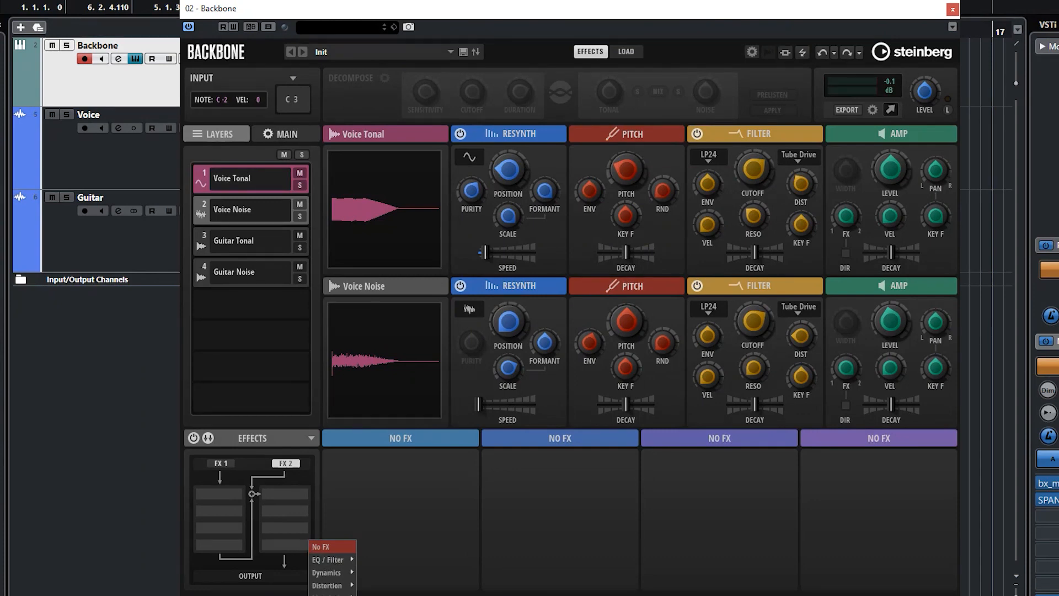
pyautogui.click(378, 595)
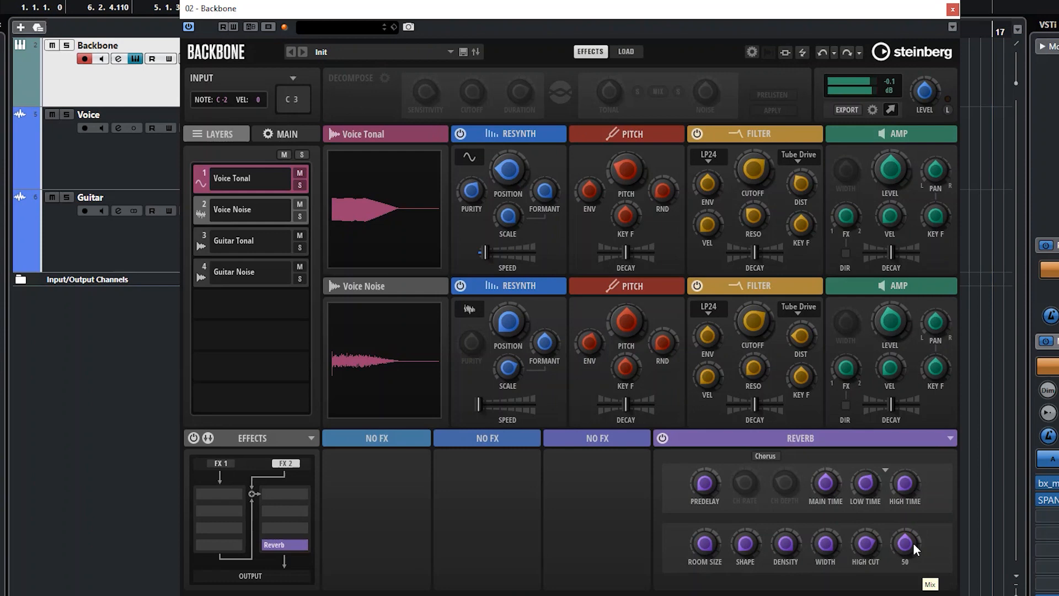
pyautogui.moveTo(909, 544); pyautogui.dragTo(902, 571)
pyautogui.click(293, 526)
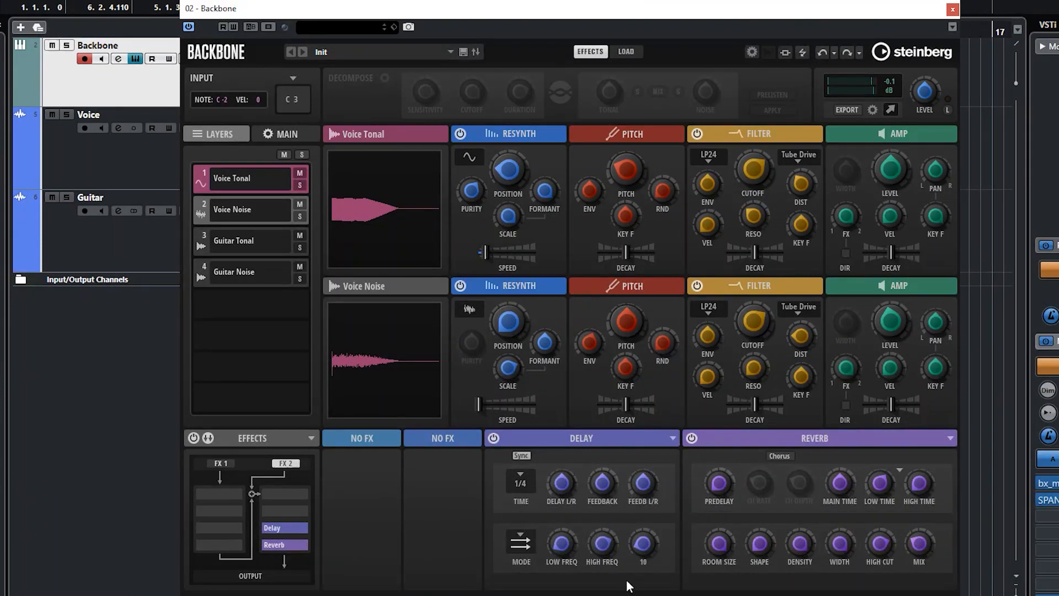
pyautogui.moveTo(626, 578); pyautogui.dragTo(630, 574)
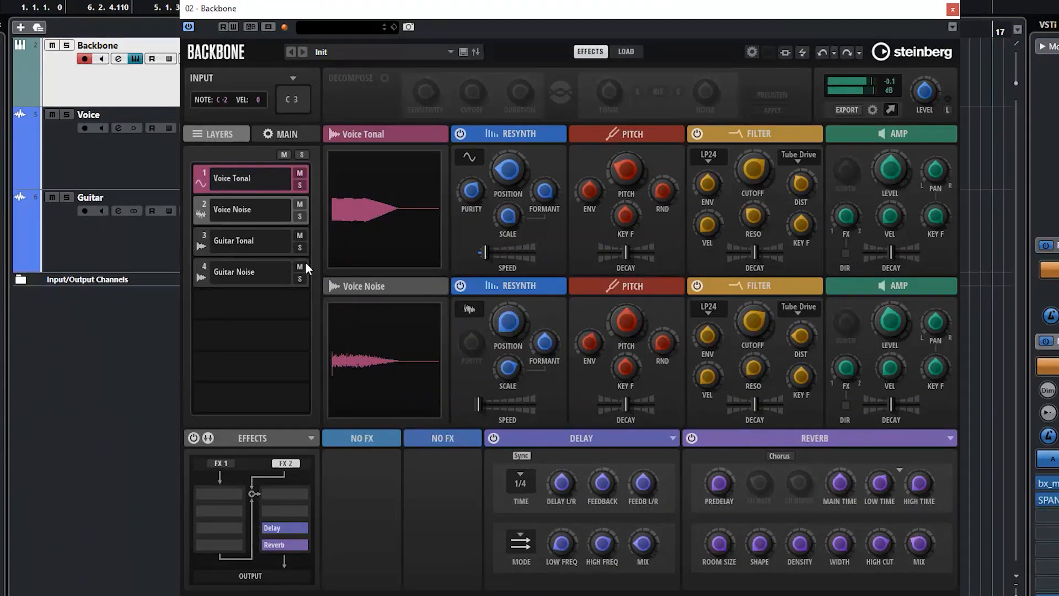
# Select the Voice Noise layer and add a Ring Modulator in the second FX 2 slot
pyautogui.click(197, 212)
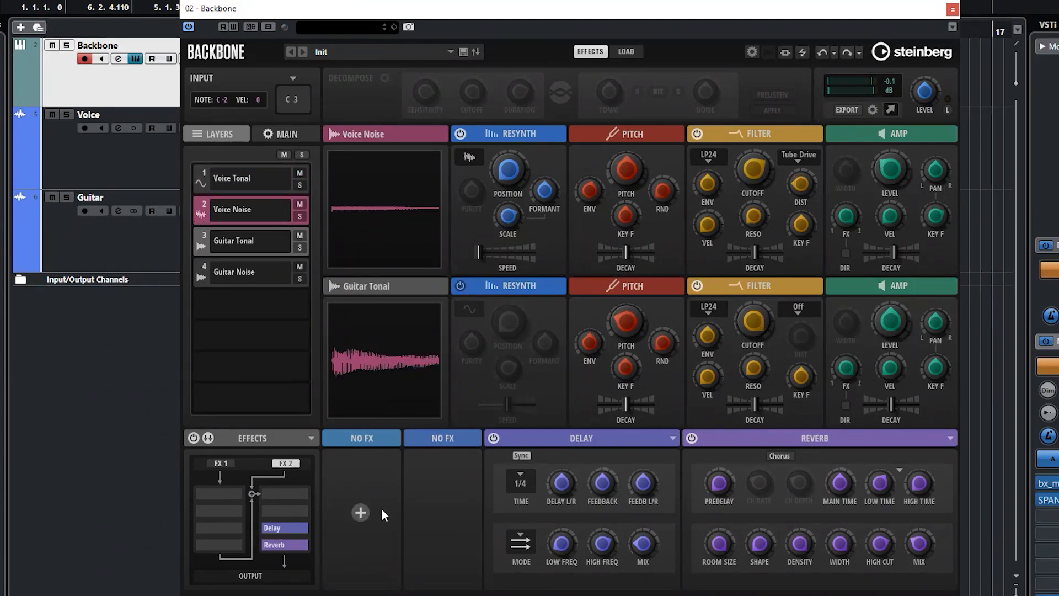
pyautogui.click(437, 514)
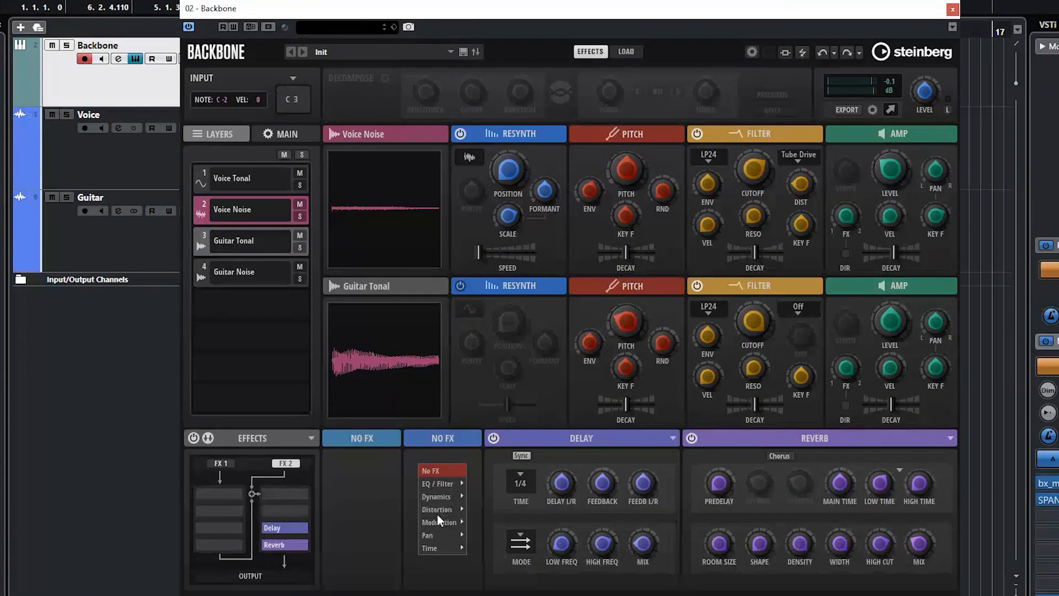
pyautogui.moveTo(465, 520)
pyautogui.click(483, 560)
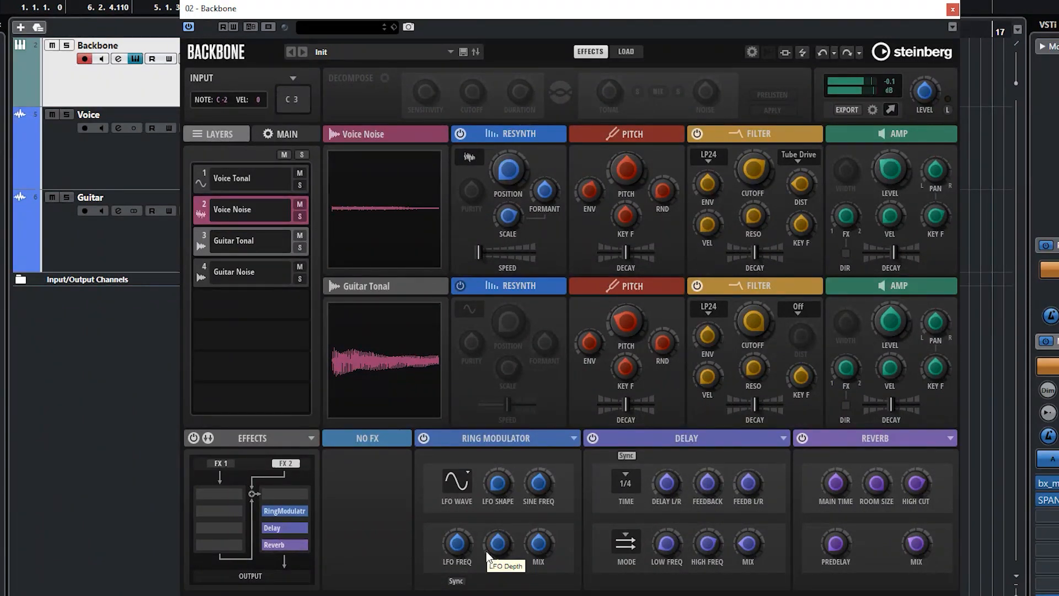
# Add an Equalizer in the first FX 2 slot: boost around 100 Hz, set -3.8 at 366 Hz, 7.1 at 1033 Hz and -8.6 at 7628 Hz
pyautogui.moveTo(374, 536)
pyautogui.click(366, 515)
pyautogui.moveTo(370, 483)
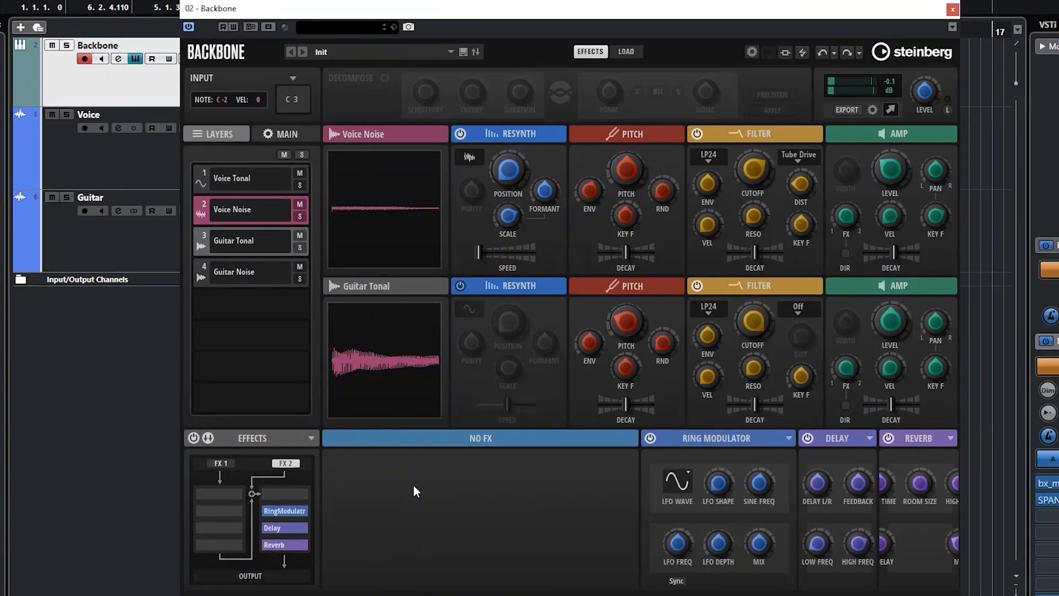
pyautogui.click(413, 484)
pyautogui.moveTo(395, 510); pyautogui.dragTo(396, 503)
pyautogui.moveTo(483, 513); pyautogui.dragTo(445, 519)
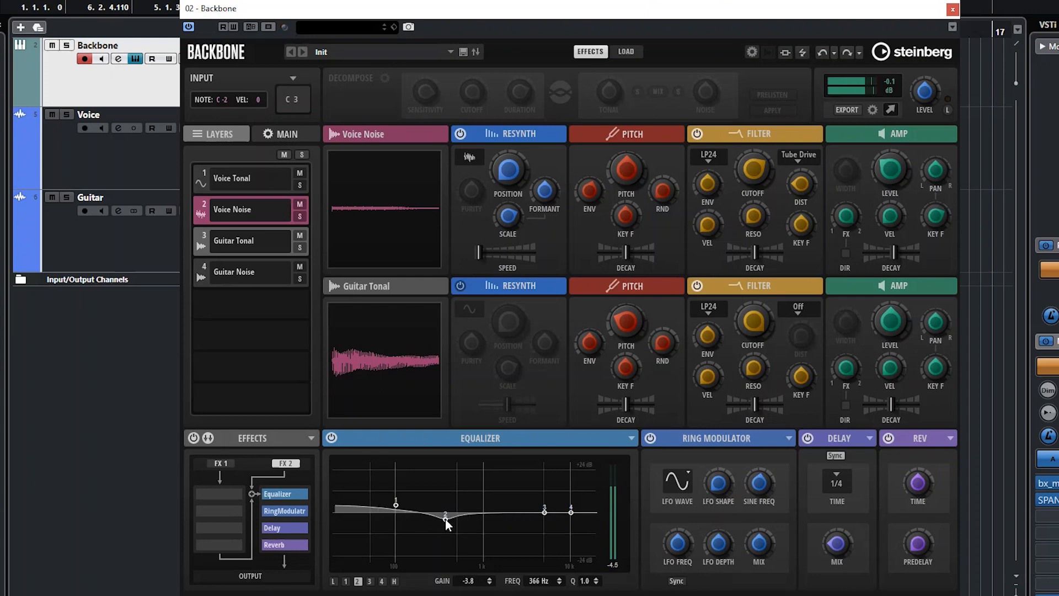
pyautogui.moveTo(543, 512); pyautogui.dragTo(484, 499)
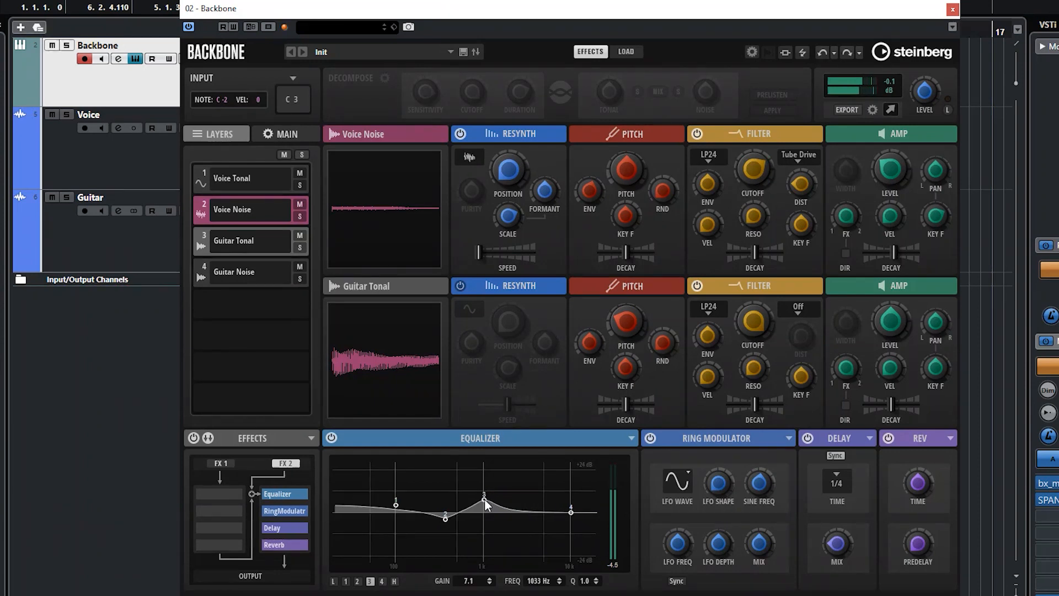
pyautogui.moveTo(569, 512); pyautogui.dragTo(561, 527)
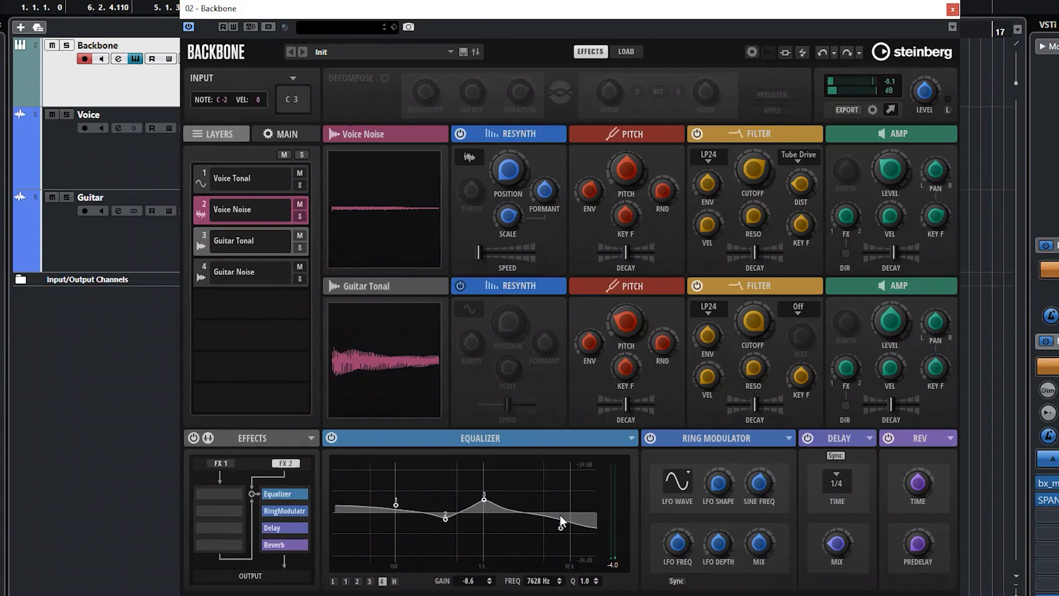
# Shift the Guitar Tonal layer's FX bus balance towards FX 1 and add Distortion in the first FX 1 slot
pyautogui.click(201, 237)
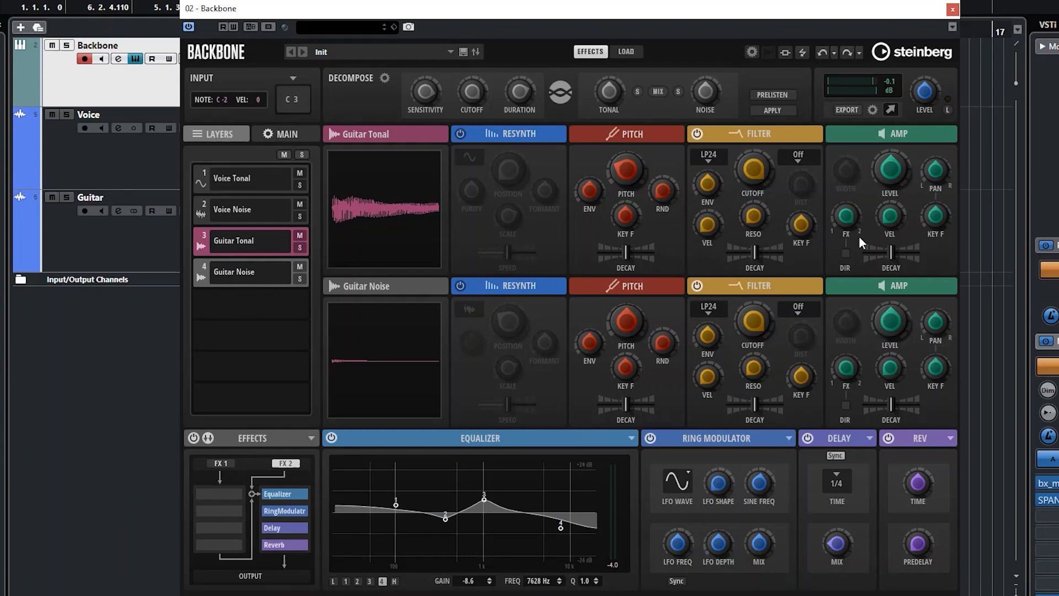
pyautogui.moveTo(847, 214); pyautogui.dragTo(837, 293)
pyautogui.click(221, 490)
pyautogui.moveTo(266, 536)
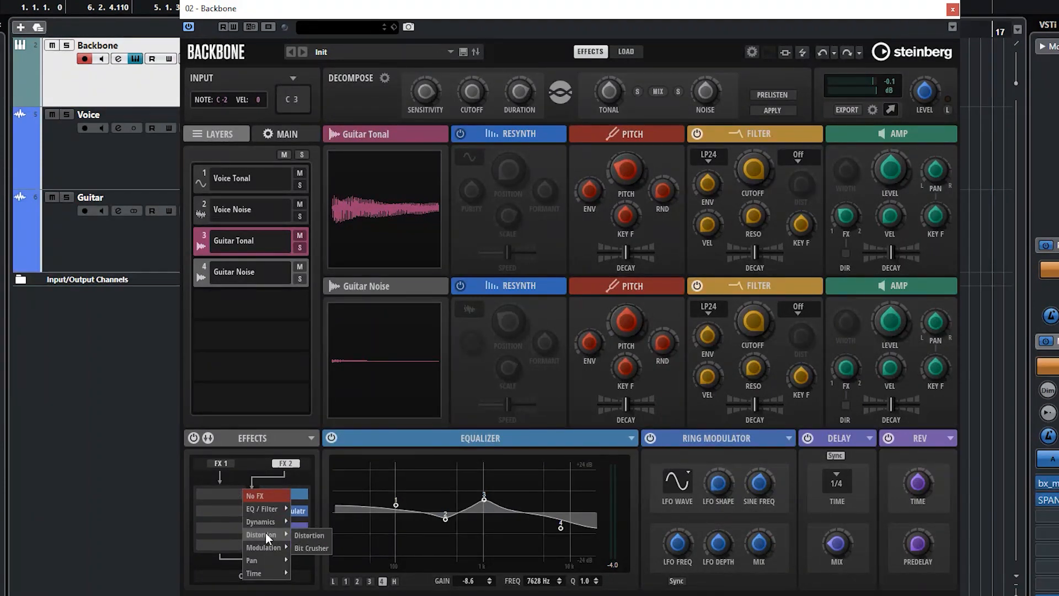
pyautogui.click(309, 534)
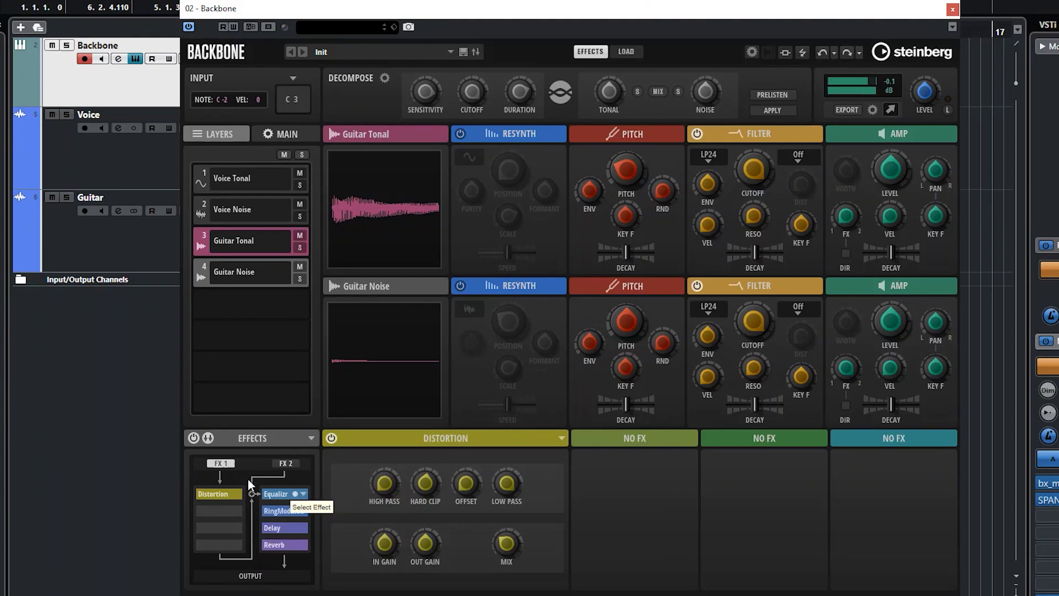
# Try the Serial 3 effects routing and settle on Serial 4, so FX 1 feeds into the Reverb slot
pyautogui.click(220, 463)
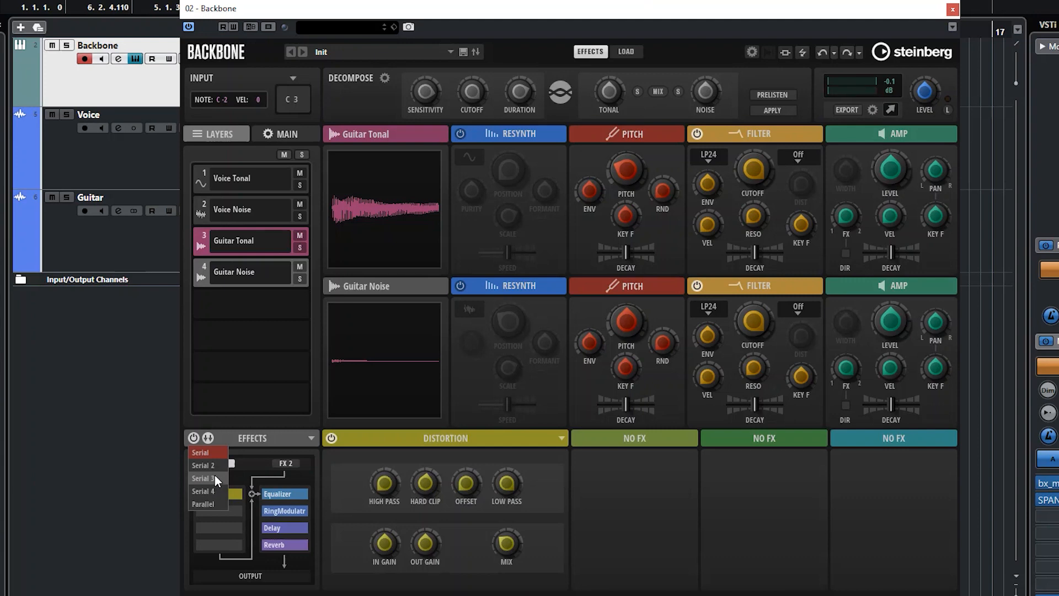
pyautogui.click(214, 476)
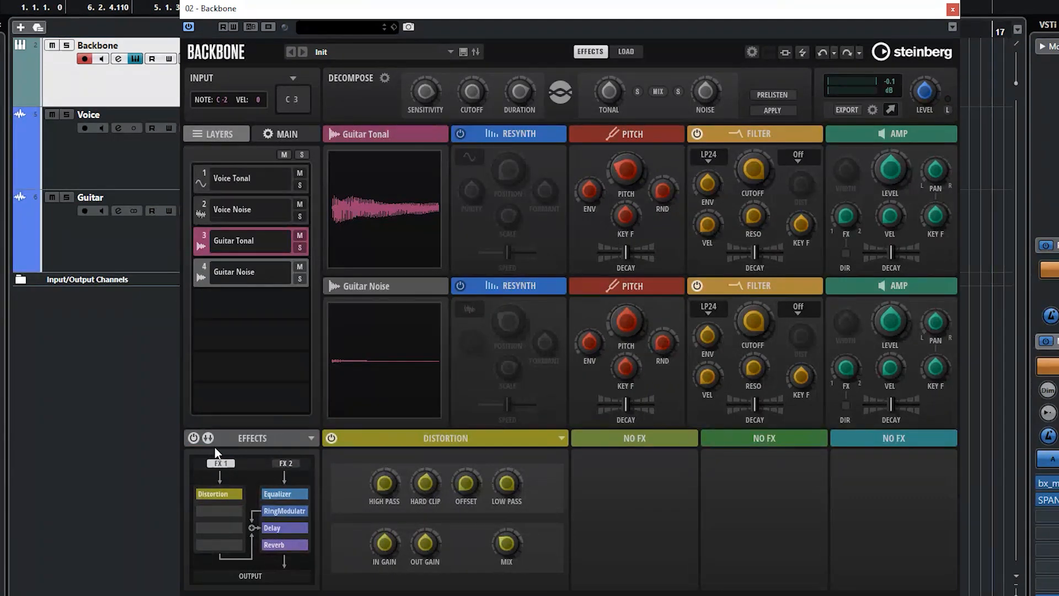
pyautogui.click(208, 438)
pyautogui.click(214, 490)
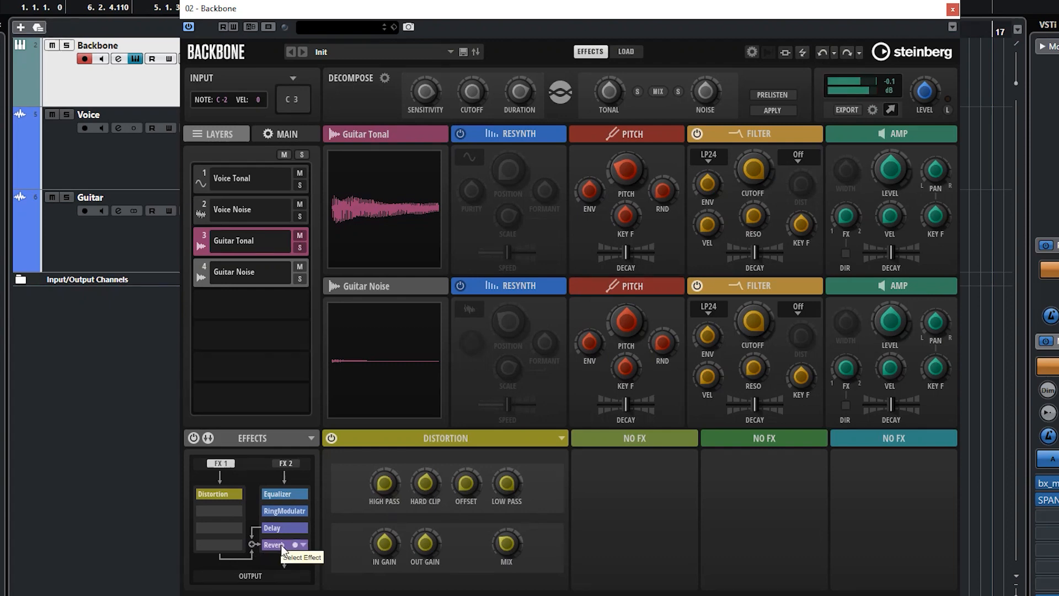
# Add a Frequency Shifter in the second FX 1 slot and lower its mix
pyautogui.click(217, 512)
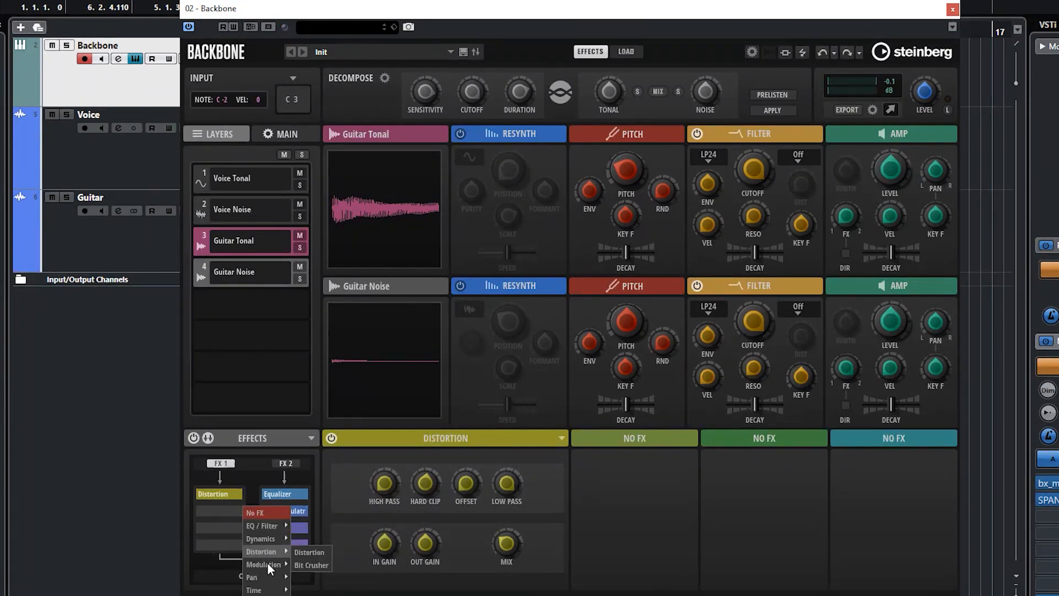
pyautogui.moveTo(267, 564)
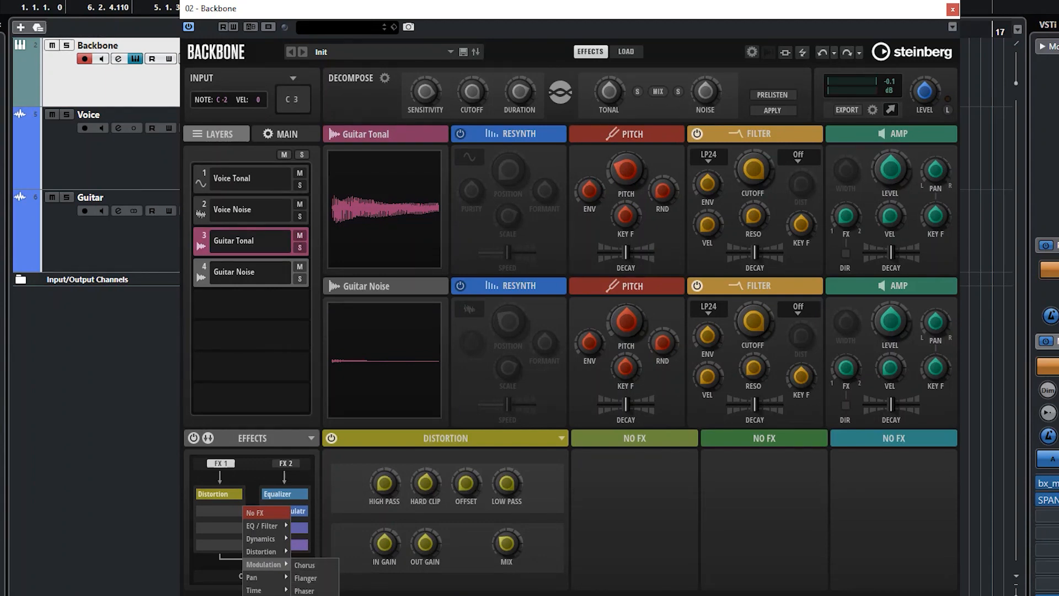
pyautogui.click(312, 595)
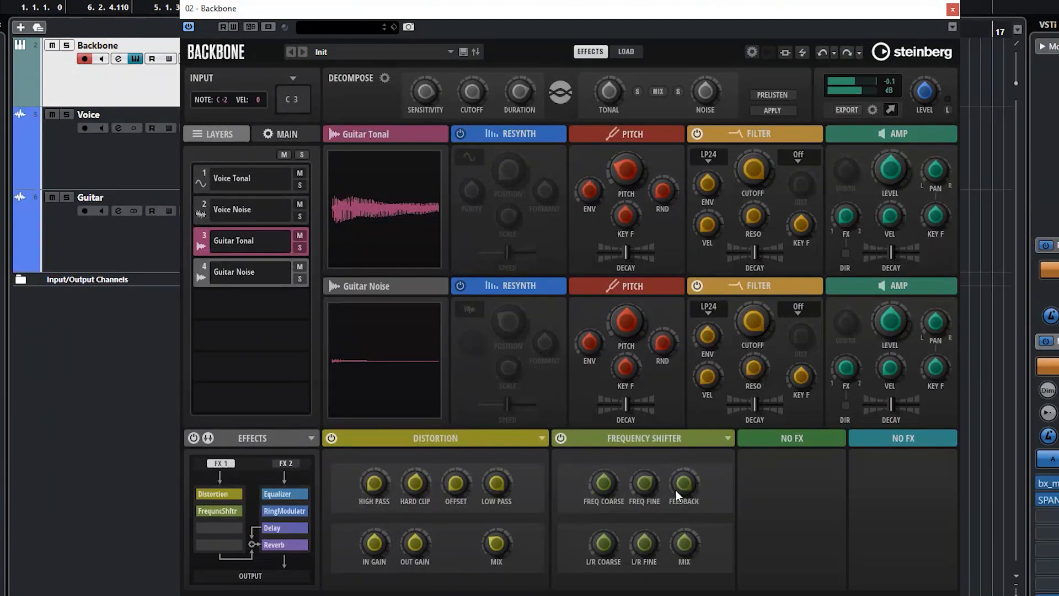
pyautogui.moveTo(689, 547); pyautogui.dragTo(686, 565)
# Add a Flanger in the third FX 1 slot and switch the Guitar Noise layer to direct output, bypassing the FX buses
pyautogui.click(217, 528)
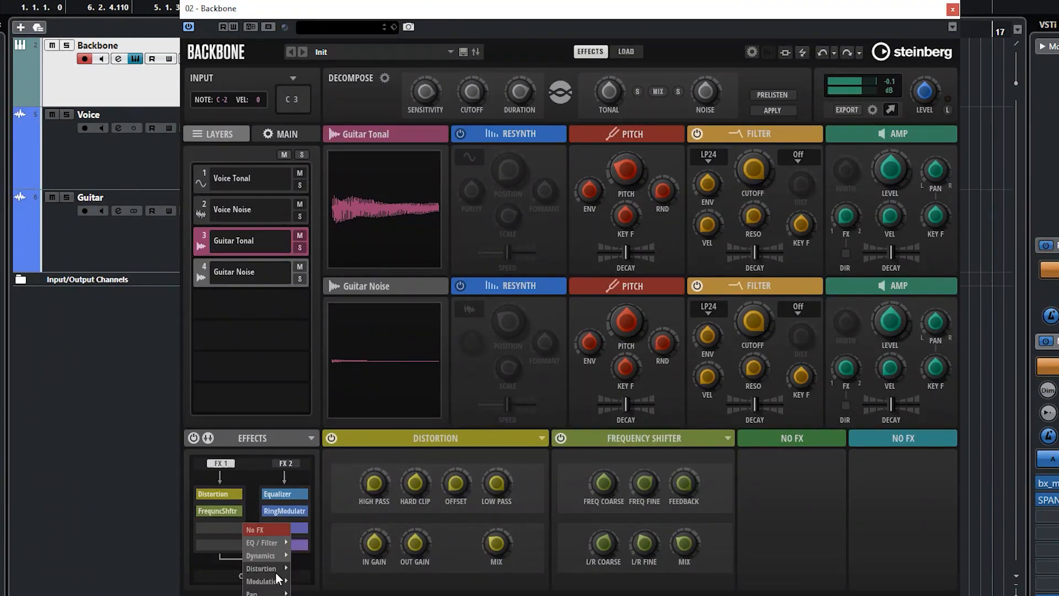
pyautogui.moveTo(276, 576)
pyautogui.click(305, 593)
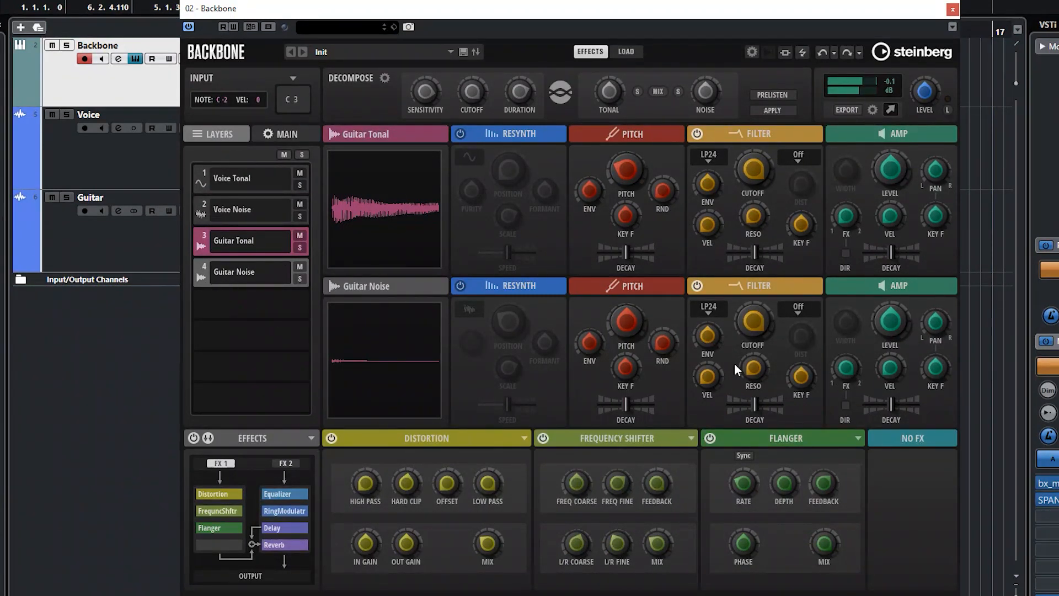
pyautogui.click(844, 406)
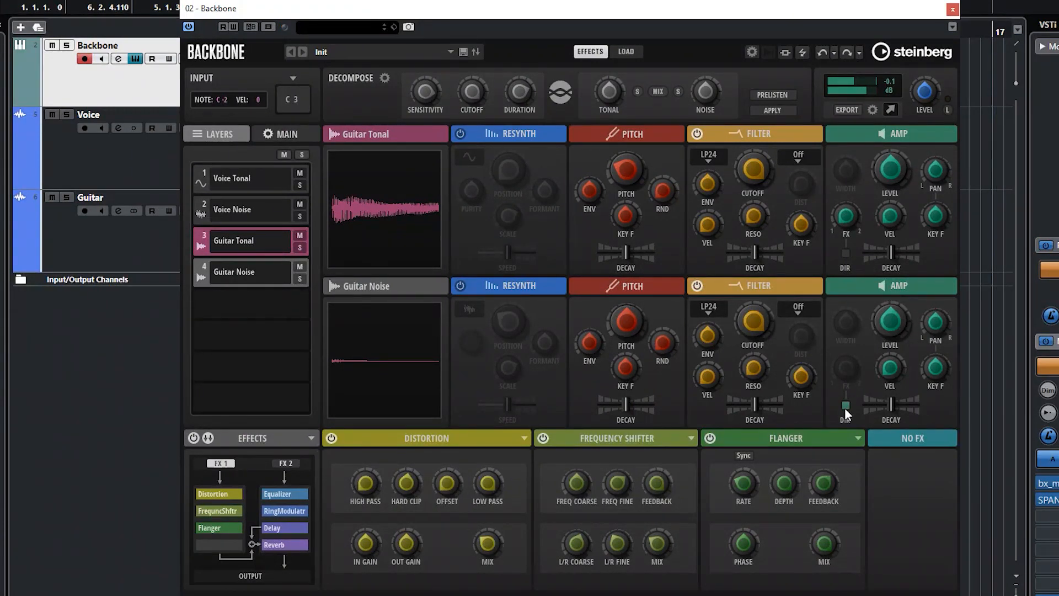
# Enable resynthesis on the Guitar Tonal layer, setting its speed to 32.3 and purity to -50.0
pyautogui.click(461, 135)
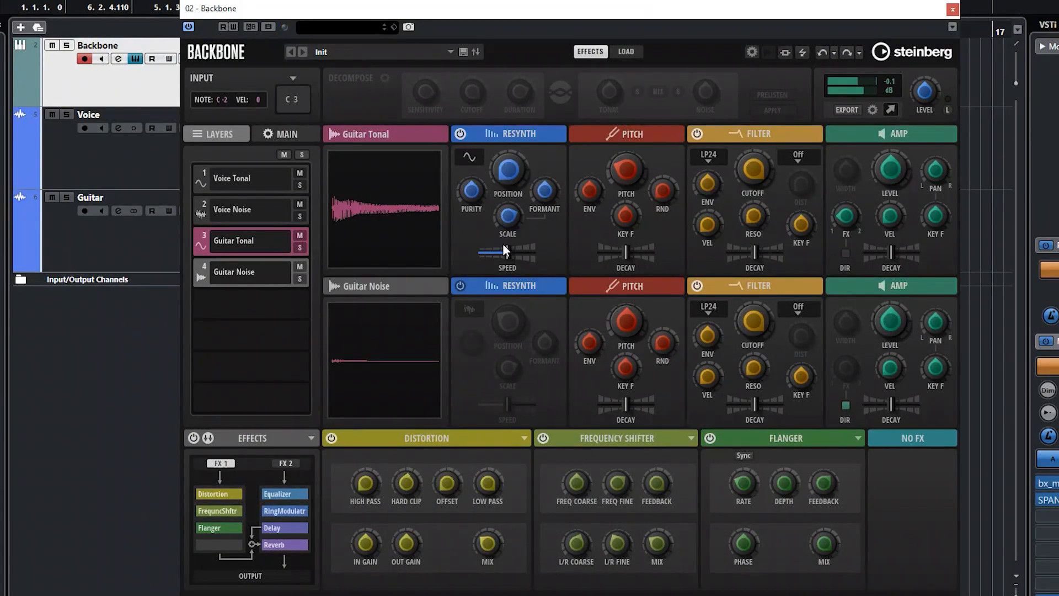
pyautogui.moveTo(506, 254); pyautogui.dragTo(494, 256)
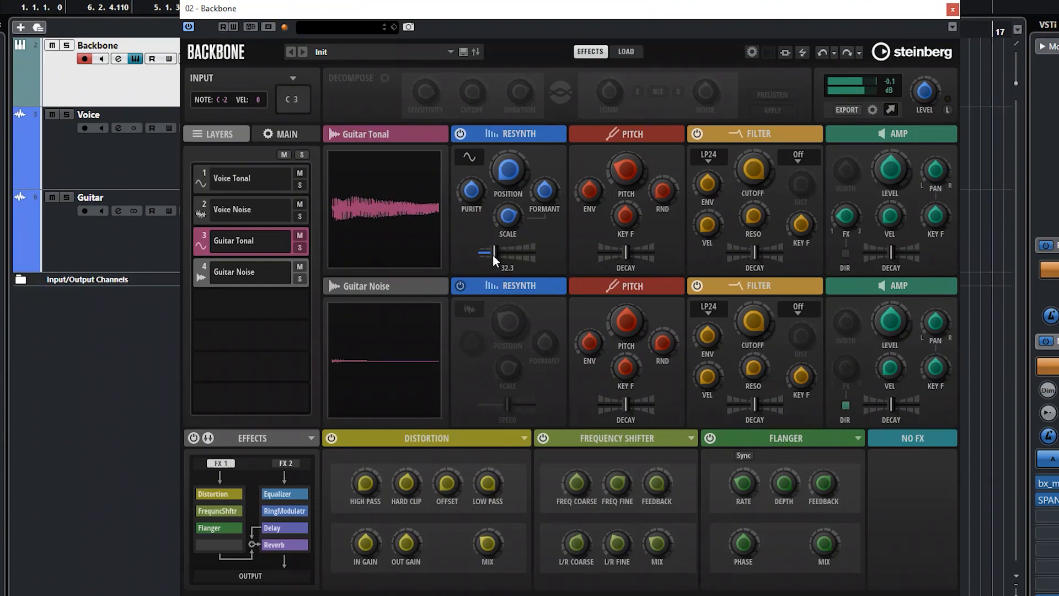
pyautogui.moveTo(475, 190); pyautogui.dragTo(475, 224)
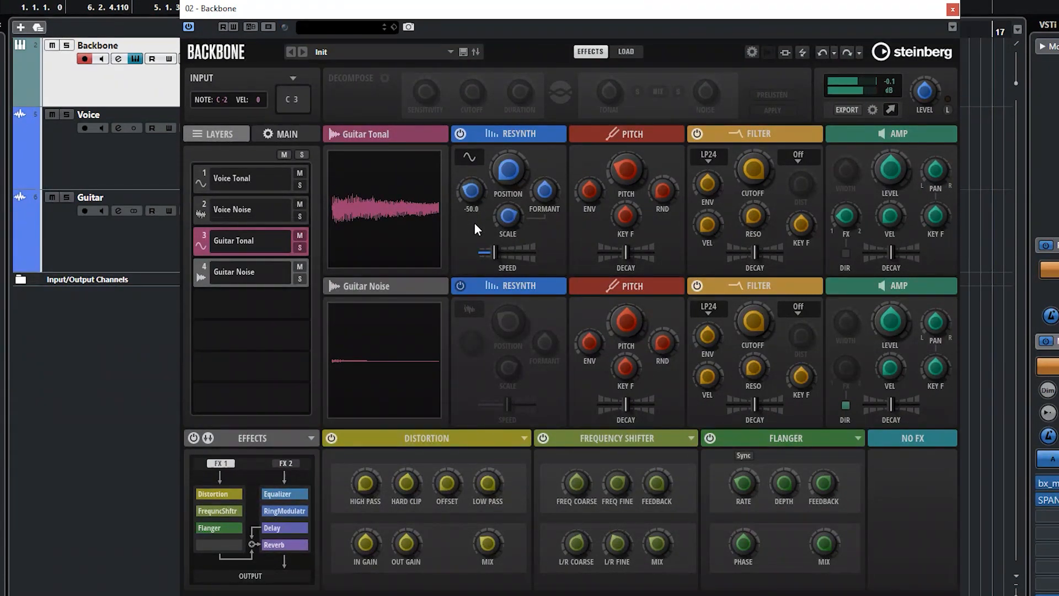